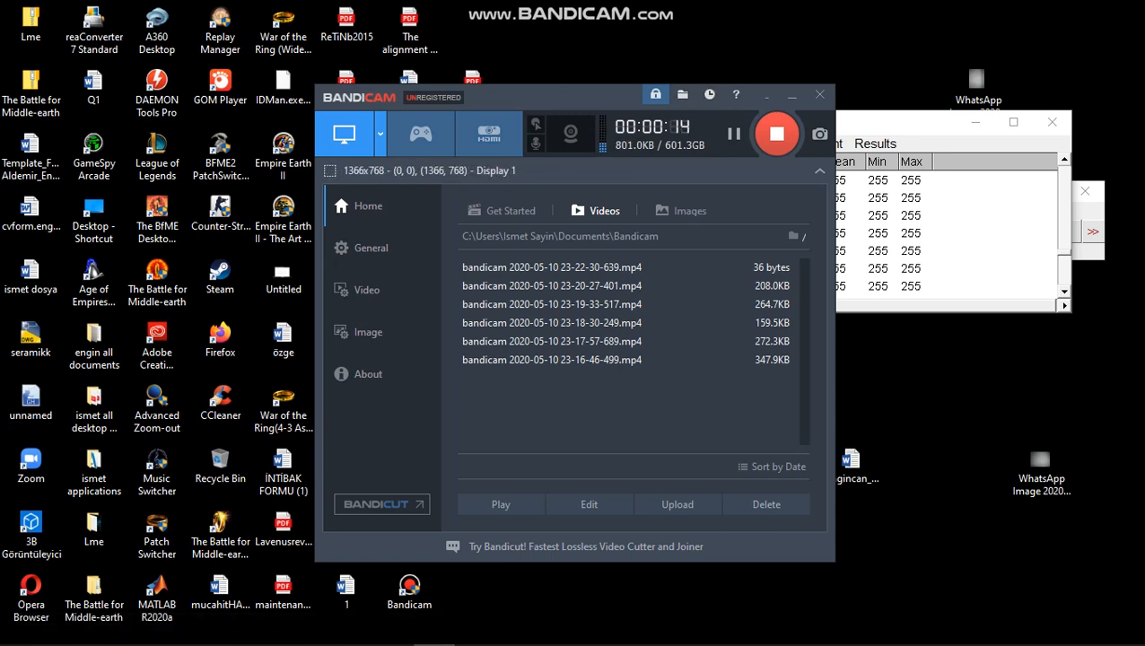
Move the screen recorder and ImageJ windows apart so the ImageJ window is unobstructed
left_click_drag(539, 97, 266, 113)
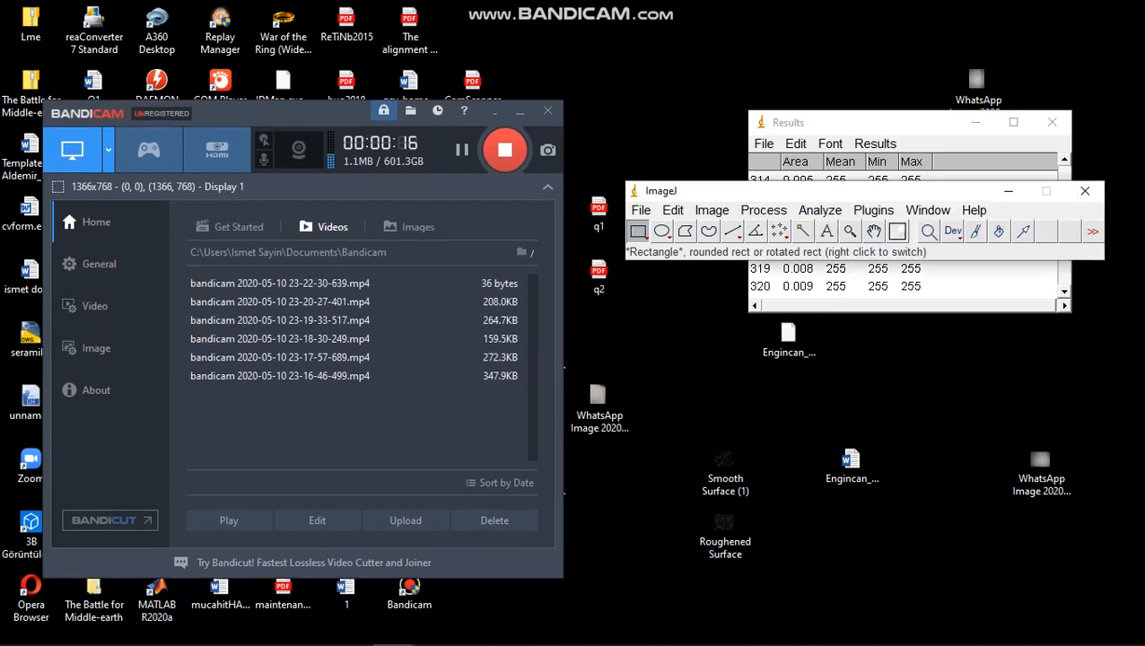
left_click_drag(682, 191, 625, 60)
left_click_drag(674, 403, 791, 612)
left_click(791, 601)
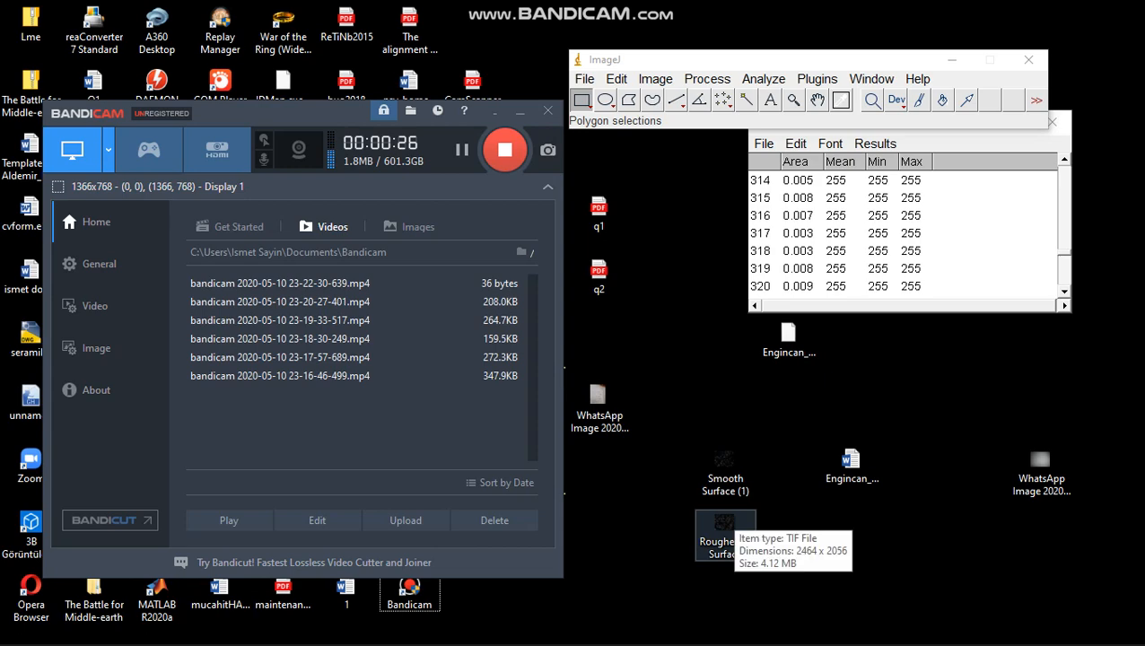
Bring up the already processed Roughened Surface image and its outline drawing, and close both without saving changes
mouse_move(310, 641)
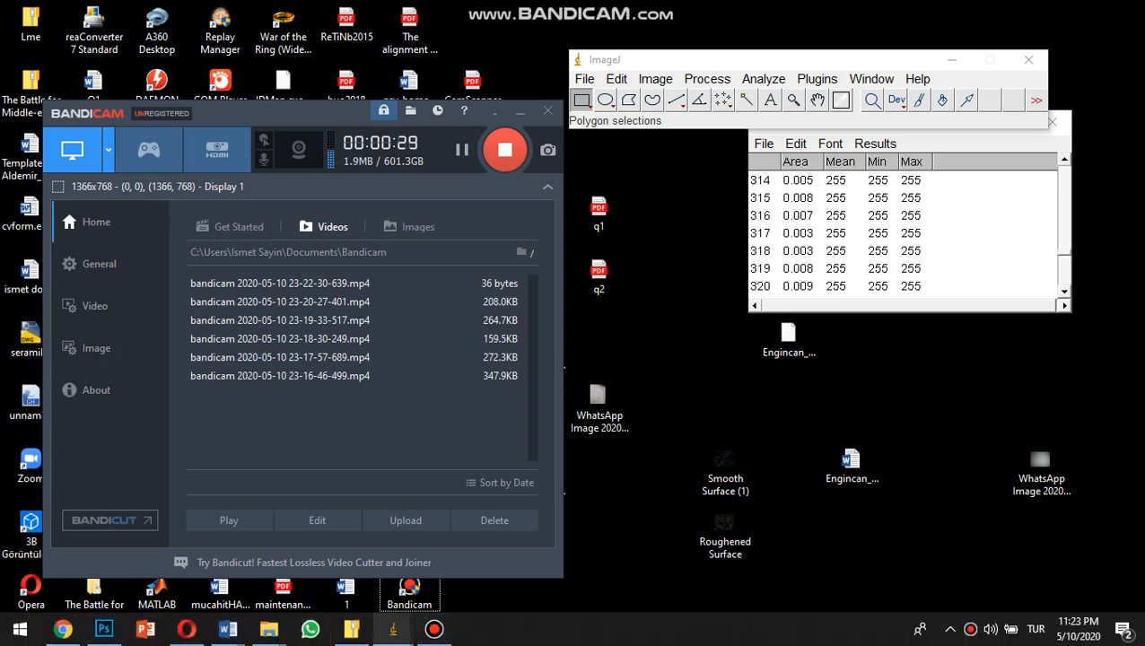
mouse_move(393, 628)
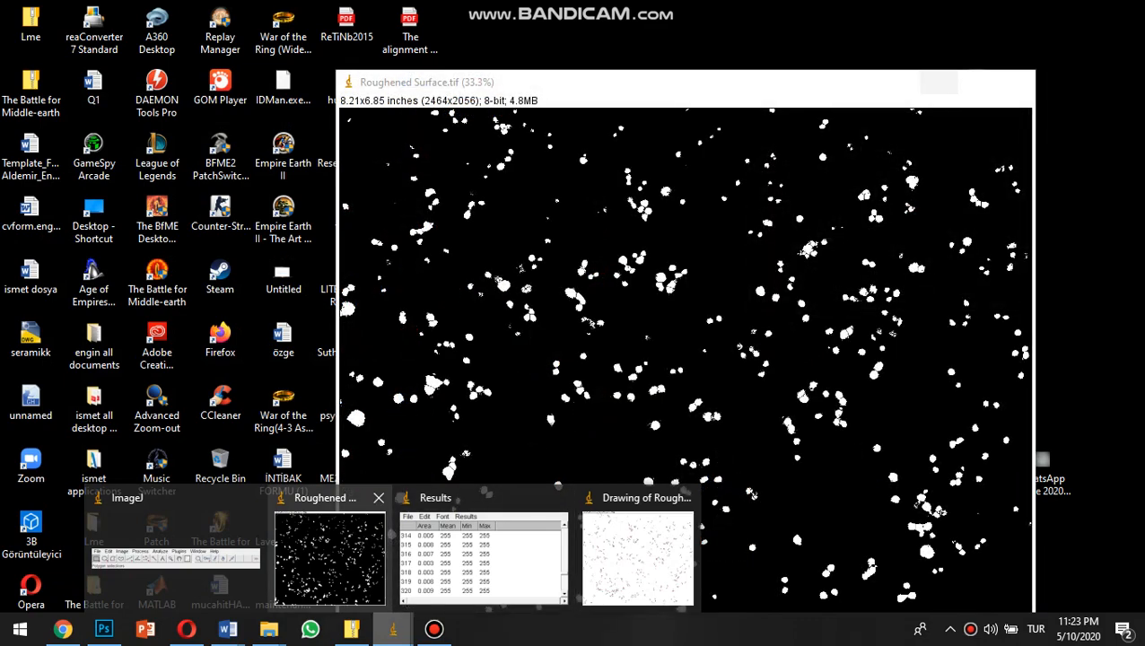
left_click(346, 558)
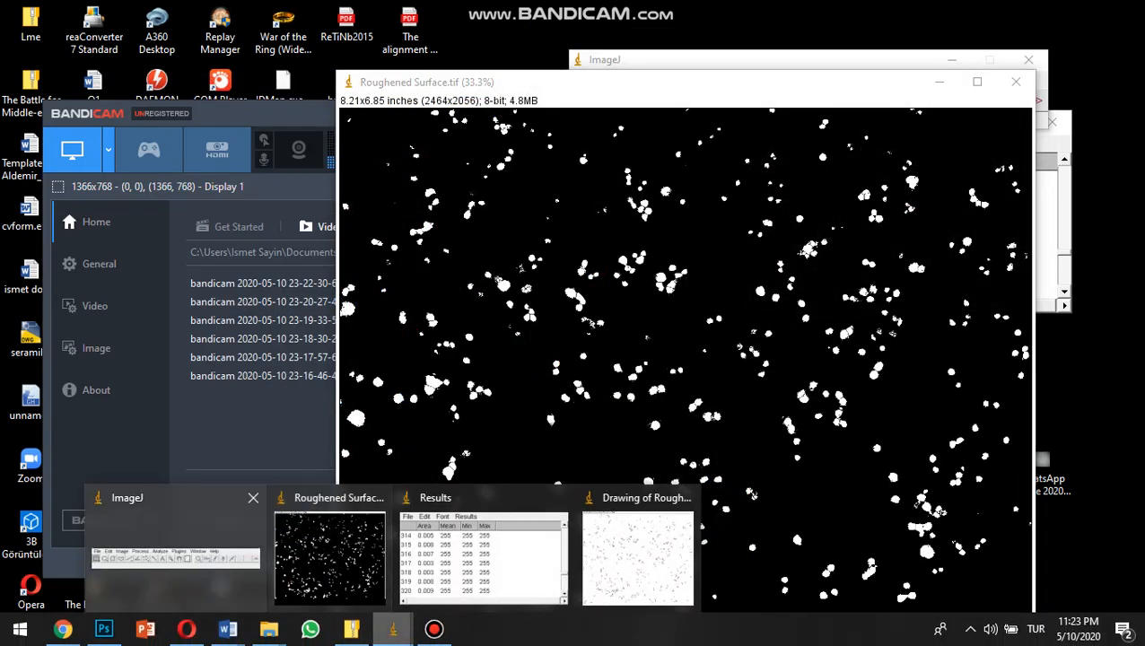
left_click(637, 556)
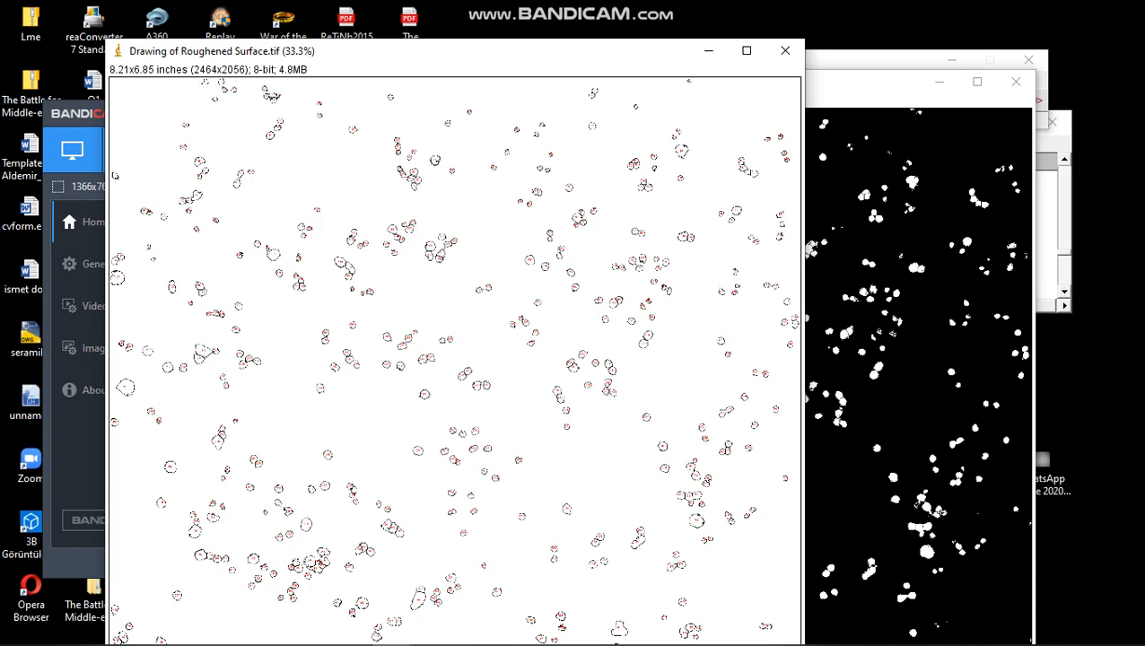
left_click(901, 251)
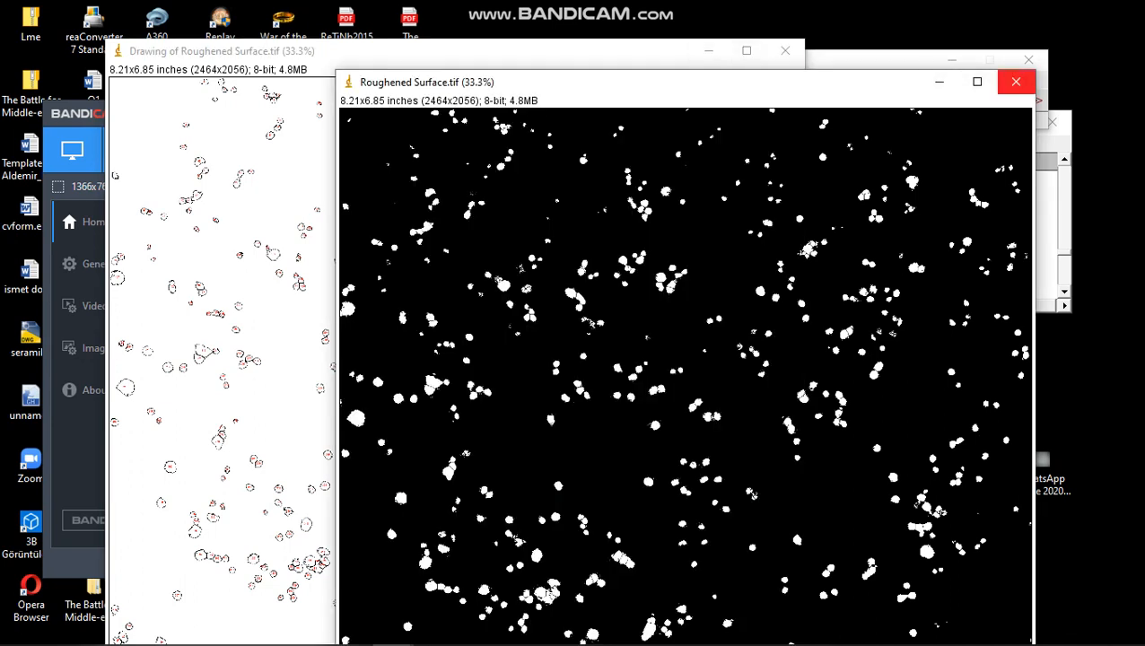
left_click(1015, 81)
left_click(591, 219)
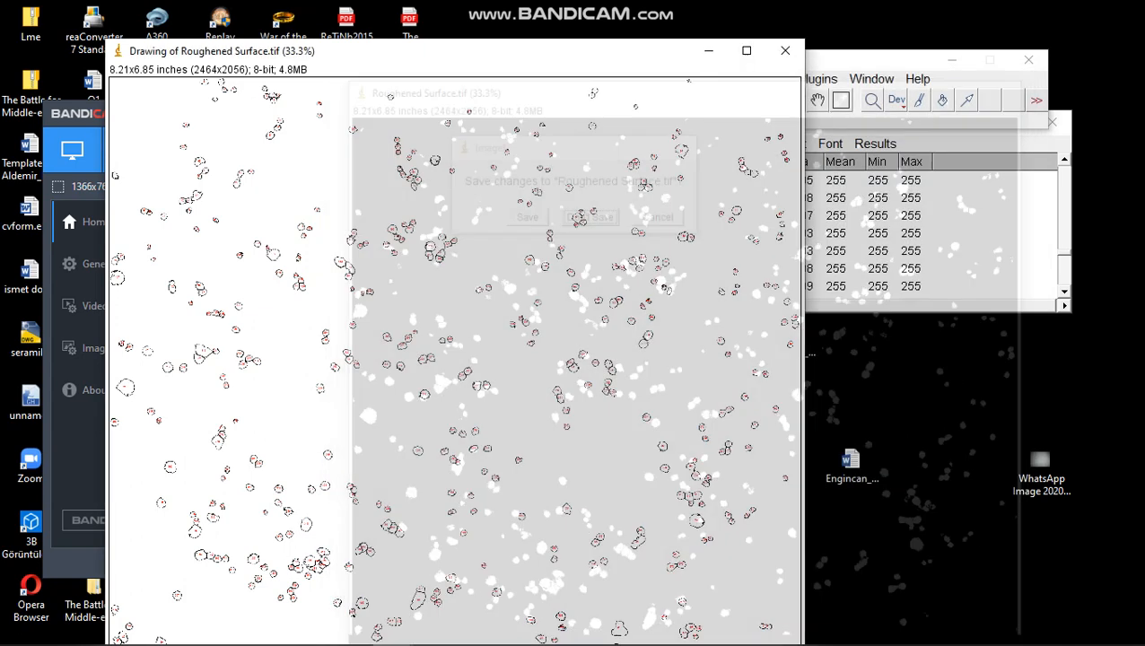
left_click(785, 51)
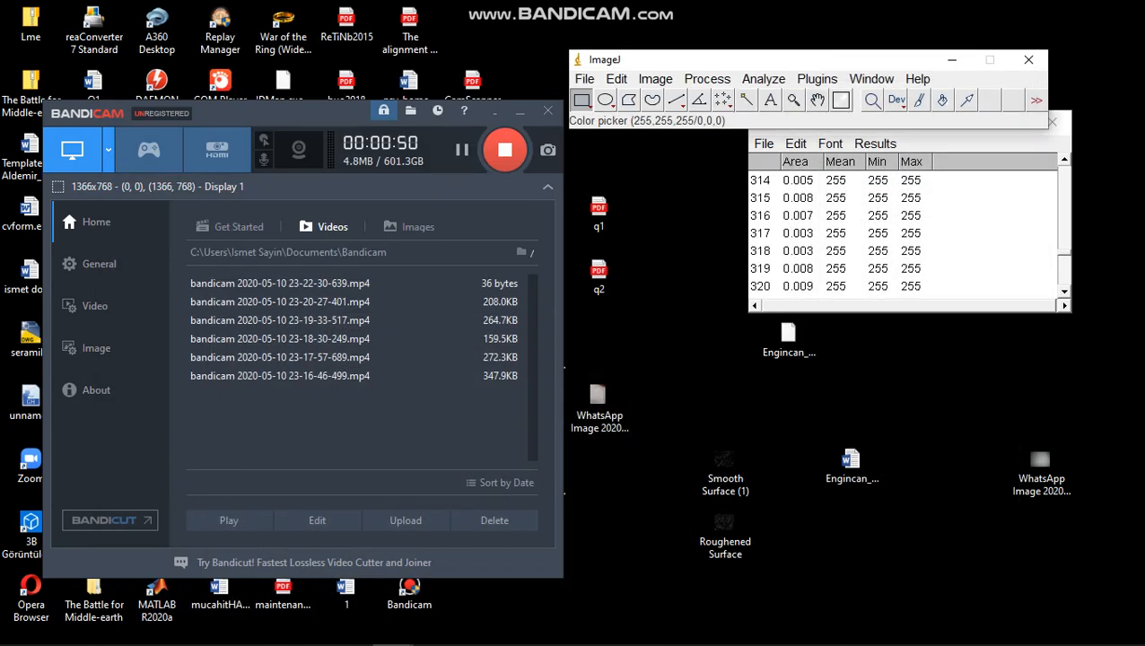
Open the Roughened Surface image from the Desktop folder
left_click(584, 79)
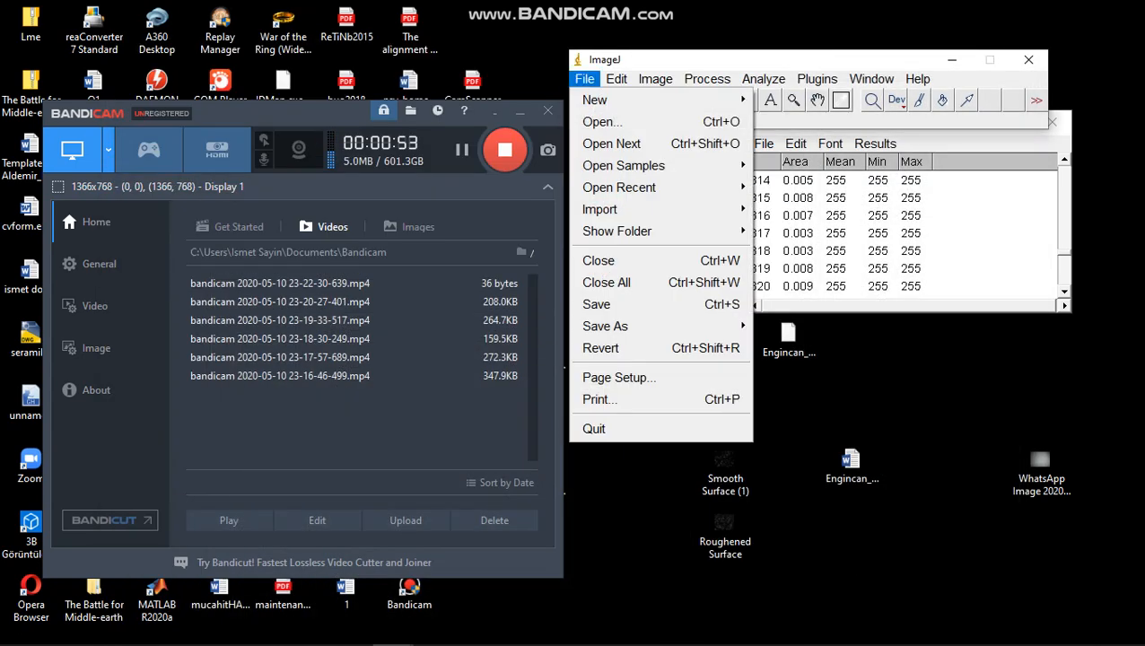
left_click(602, 122)
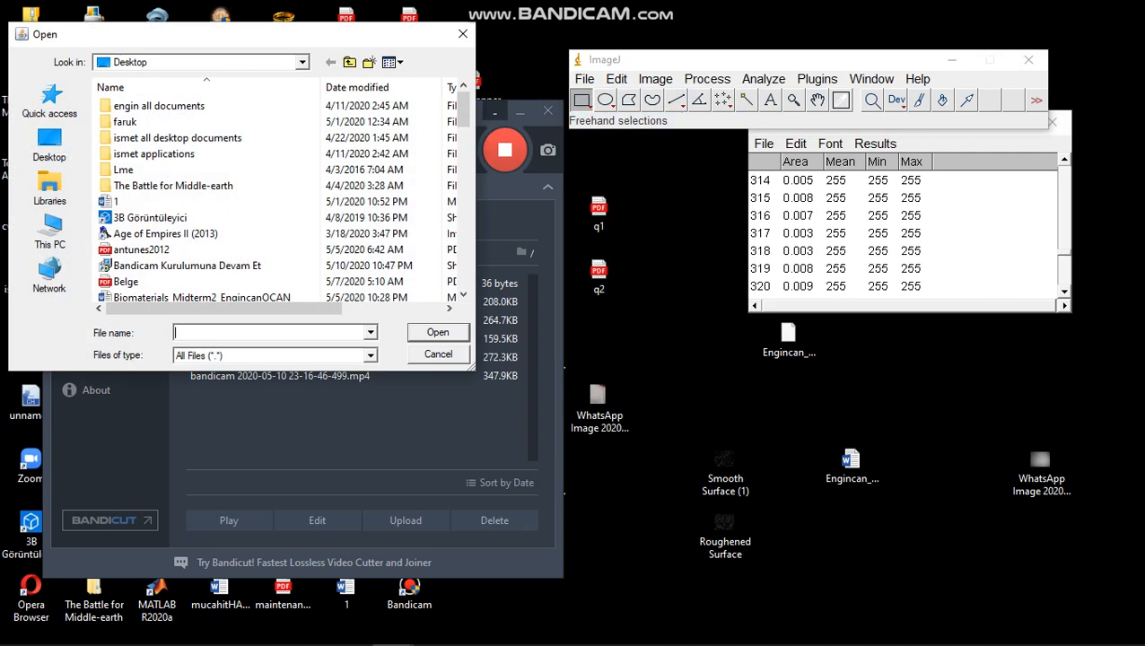
scroll(135, 186, "down", 5)
scroll(134, 186, "down", 10)
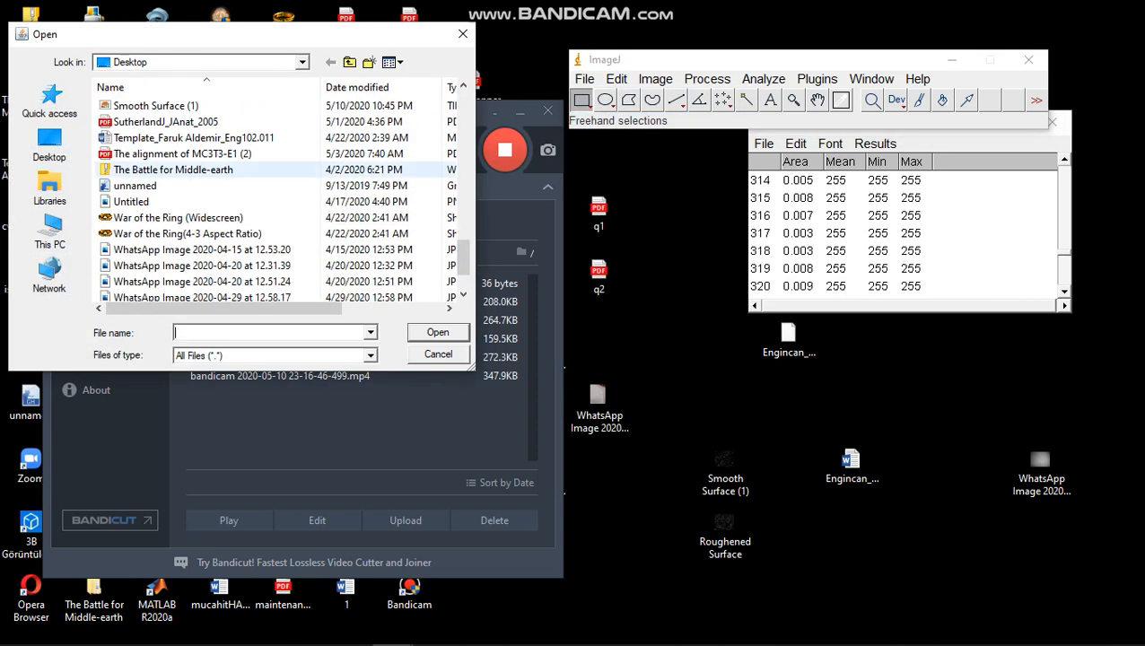
scroll(135, 185, "up", 3)
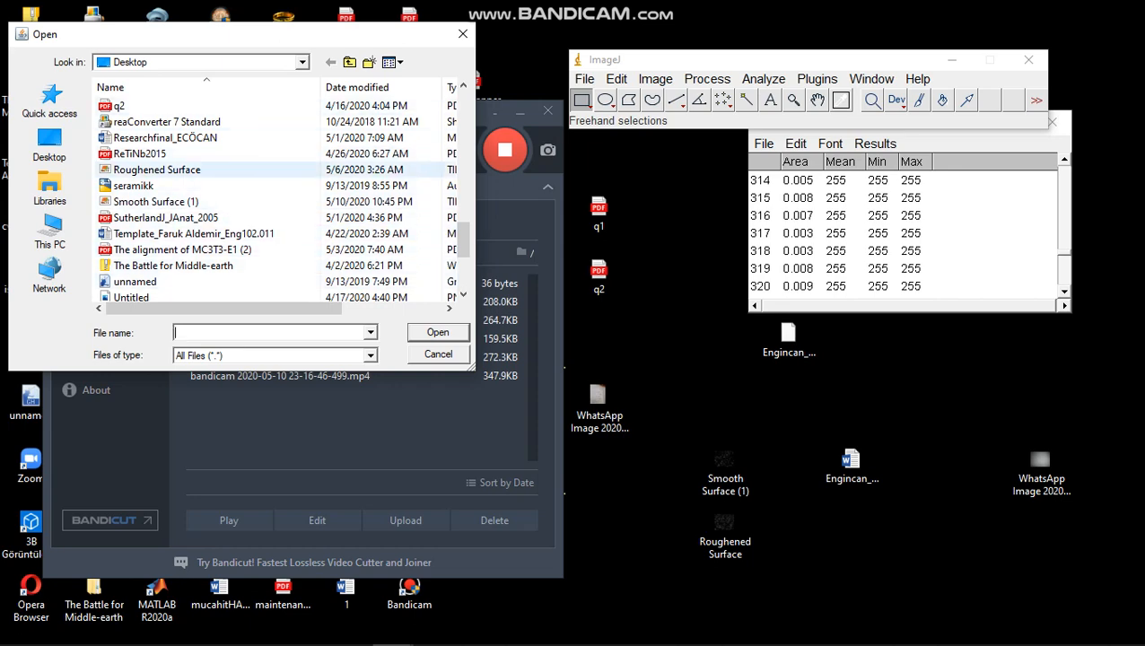
left_click(153, 170)
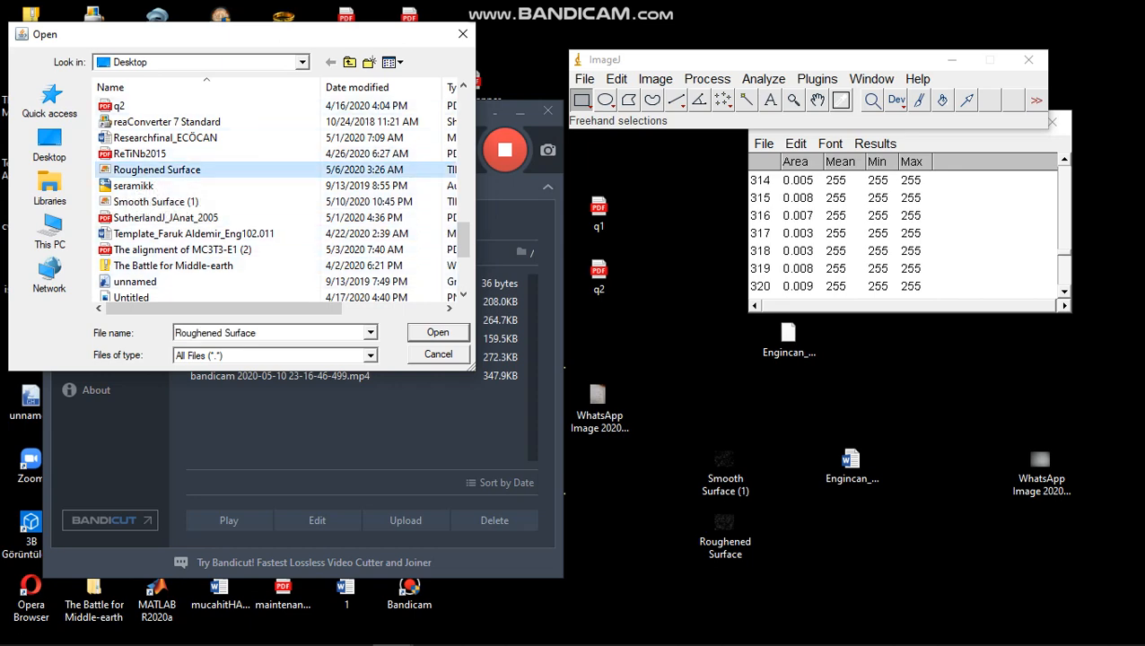
left_click(438, 333)
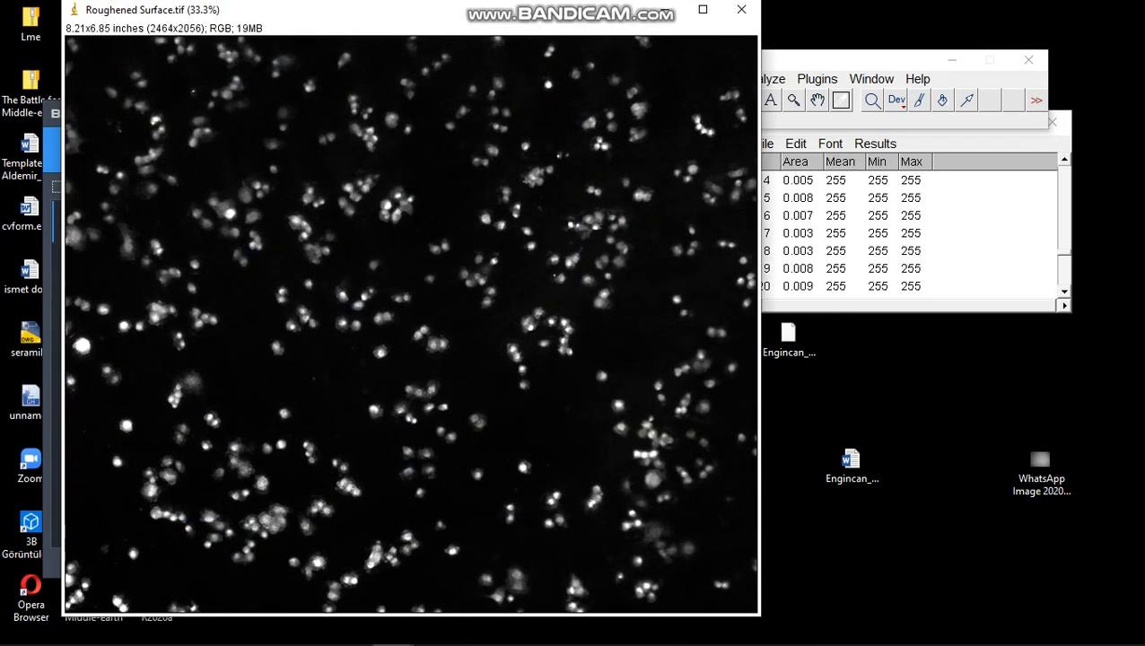
Move the ImageJ window clear of the image and convert the Roughened Surface image to 8-bit
left_click_drag(848, 60, 872, 180)
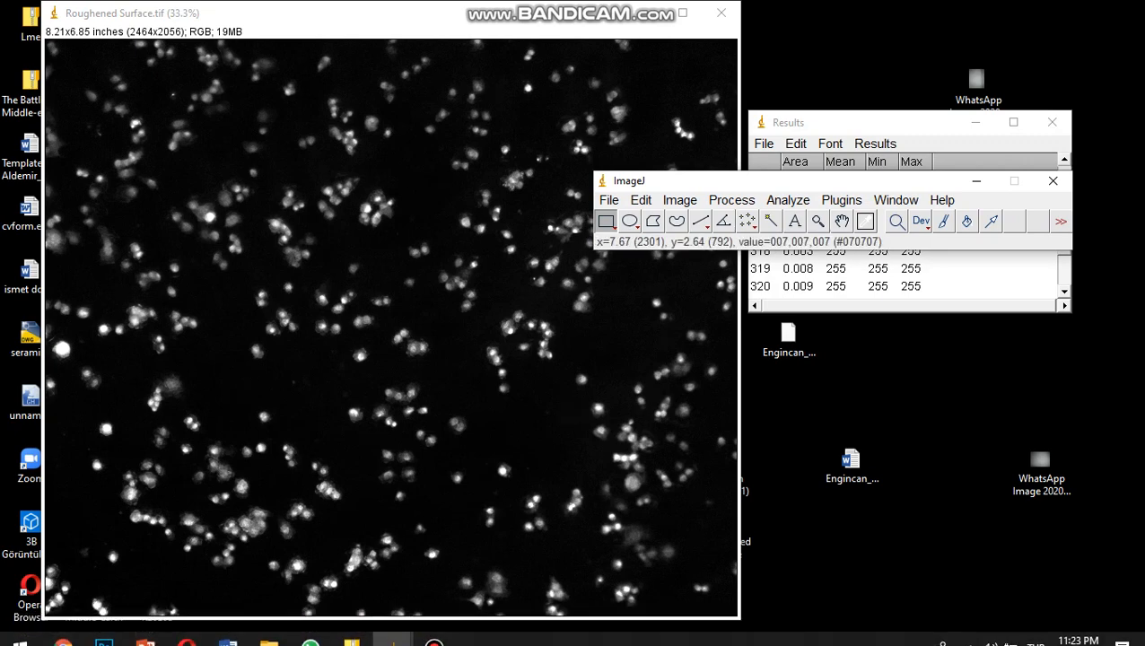
left_click(679, 199)
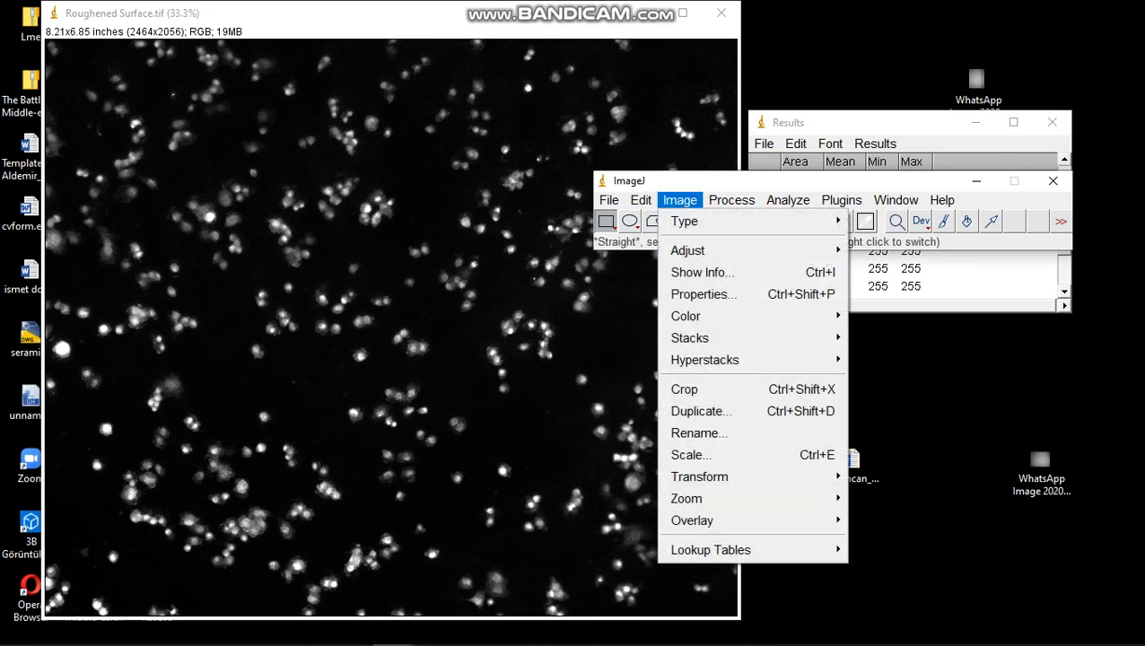
mouse_move(709, 221)
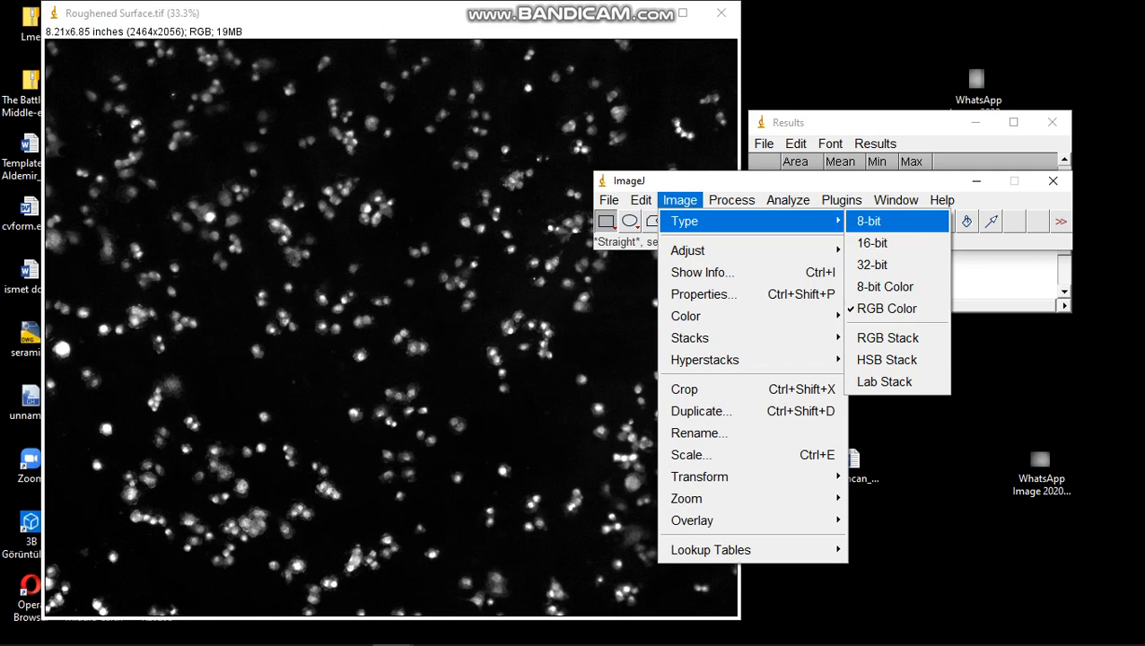
left_click(870, 221)
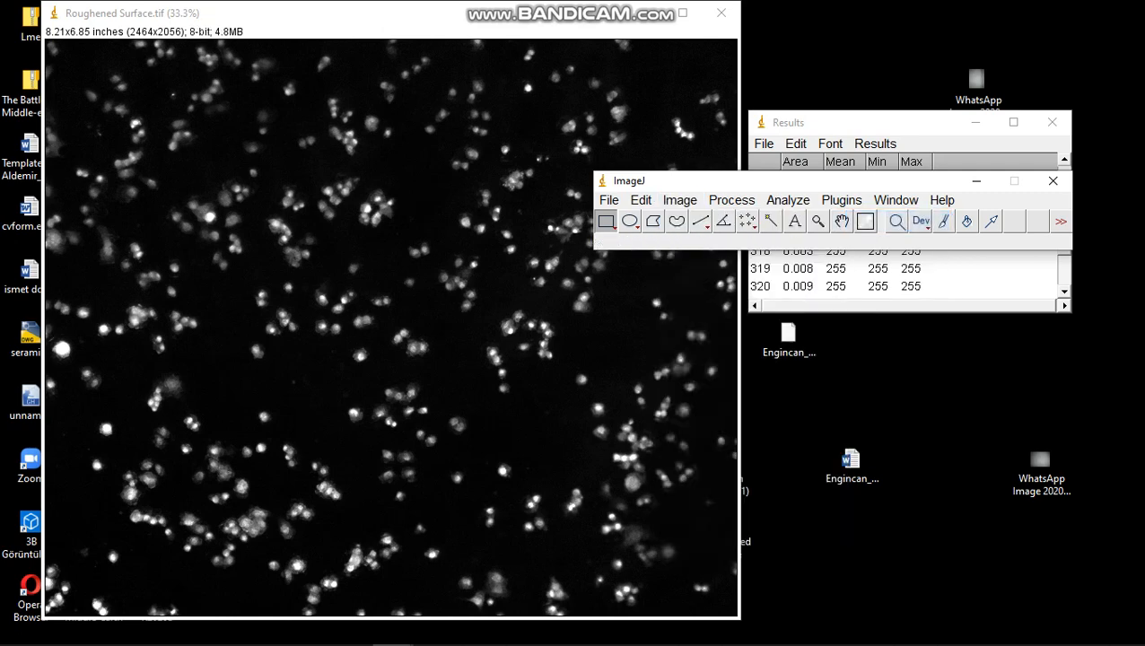
Threshold the cells against the dark background with a lower level of 85 and an upper level of 255
left_click(679, 199)
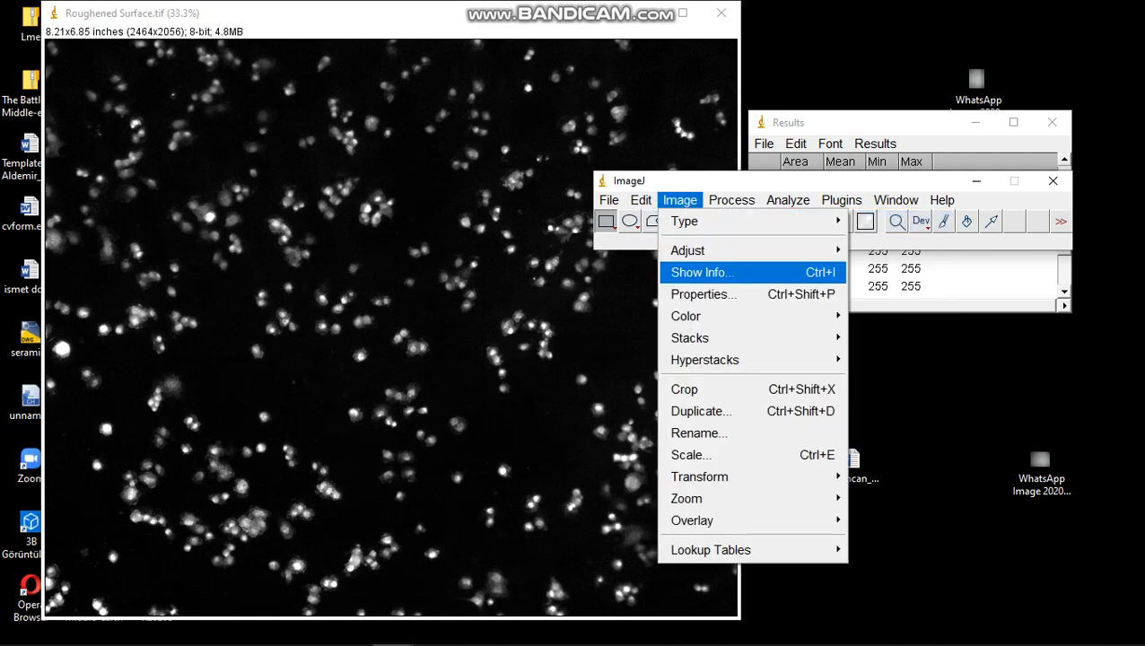
mouse_move(709, 250)
left_click(888, 316)
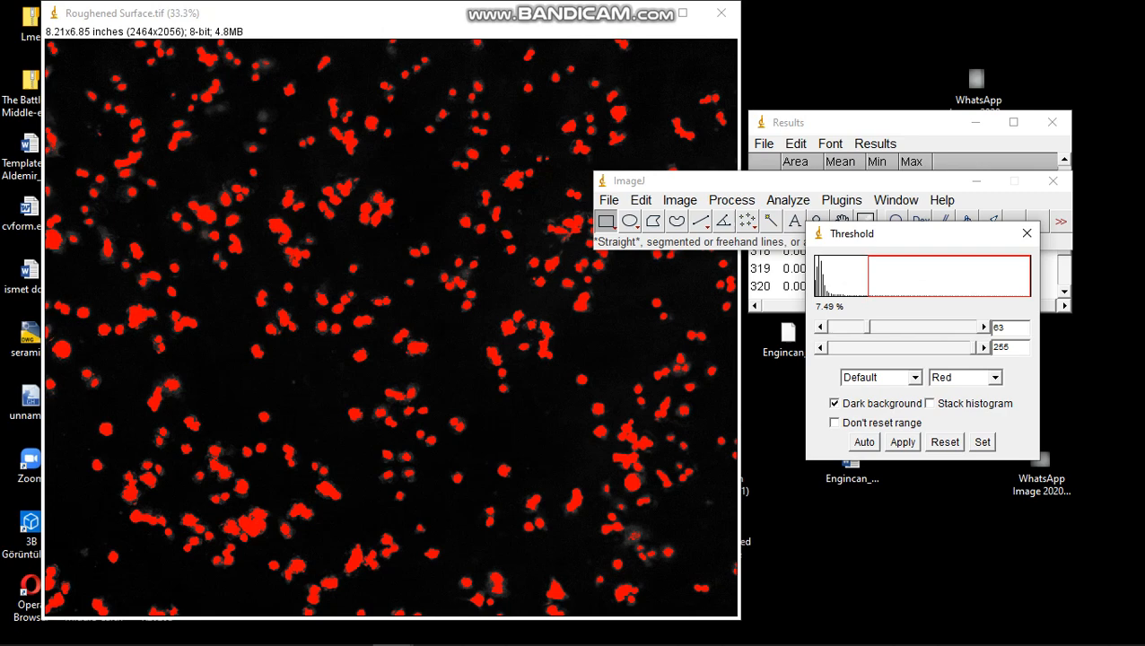
left_click_drag(866, 327, 974, 328)
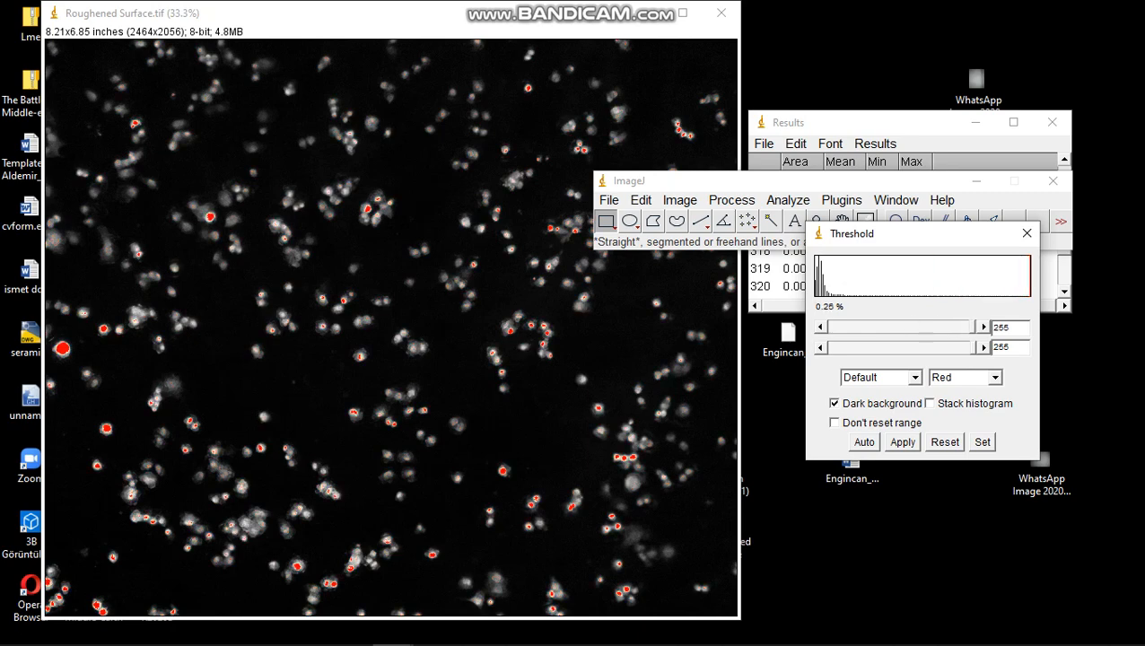
left_click_drag(974, 327, 832, 328)
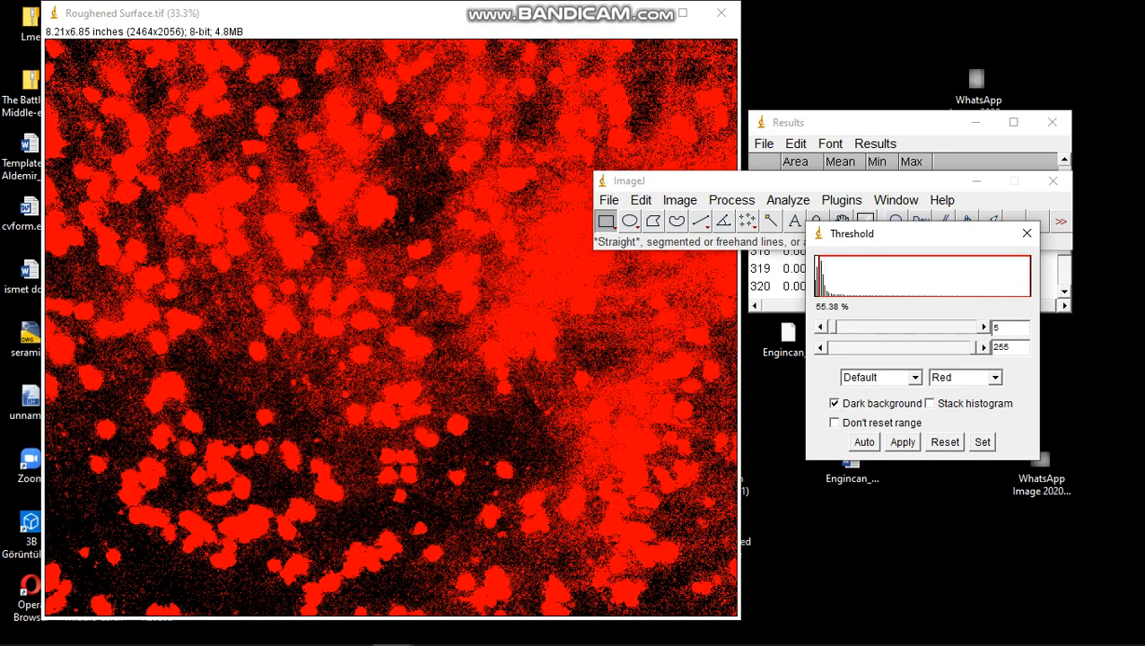
left_click_drag(832, 327, 879, 327)
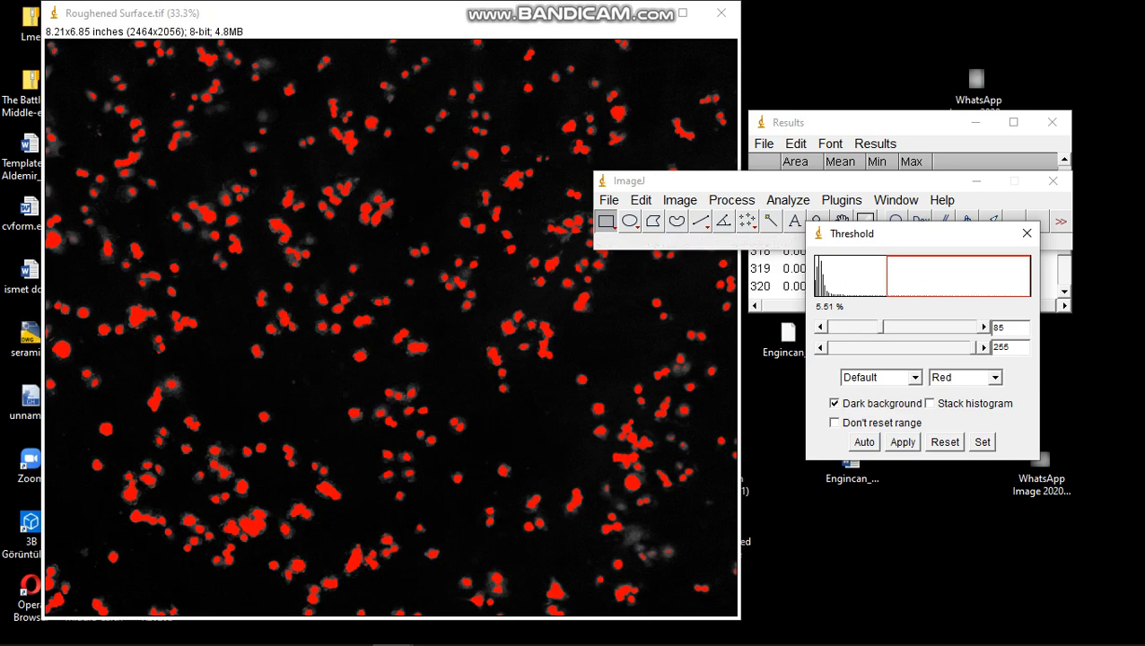
left_click(983, 441)
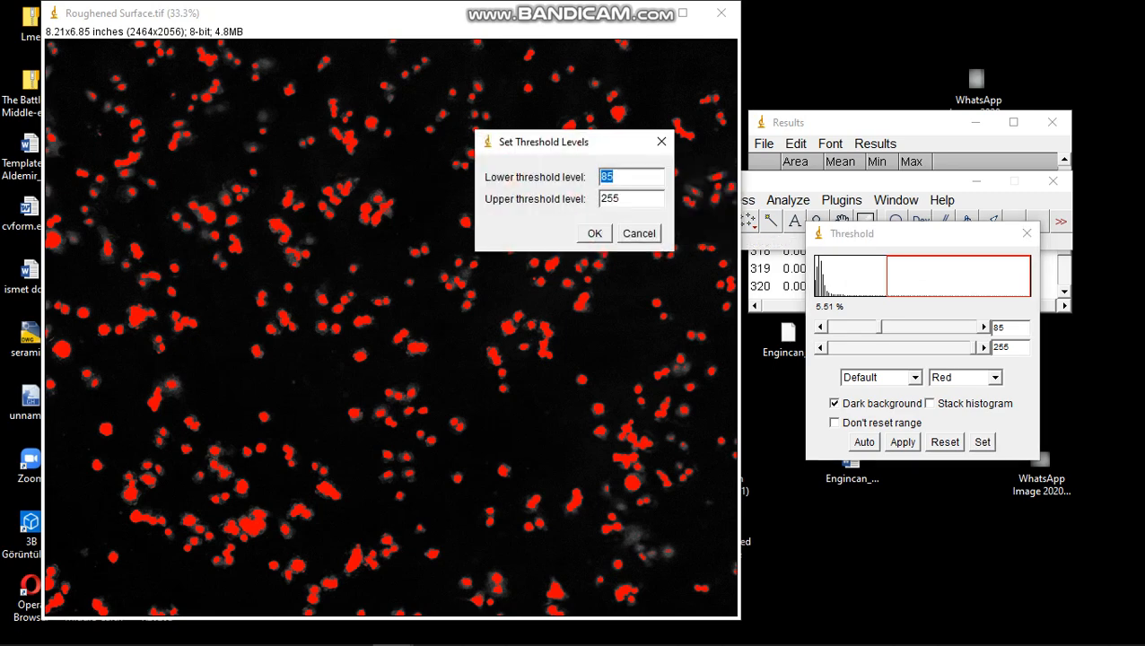
key("Return")
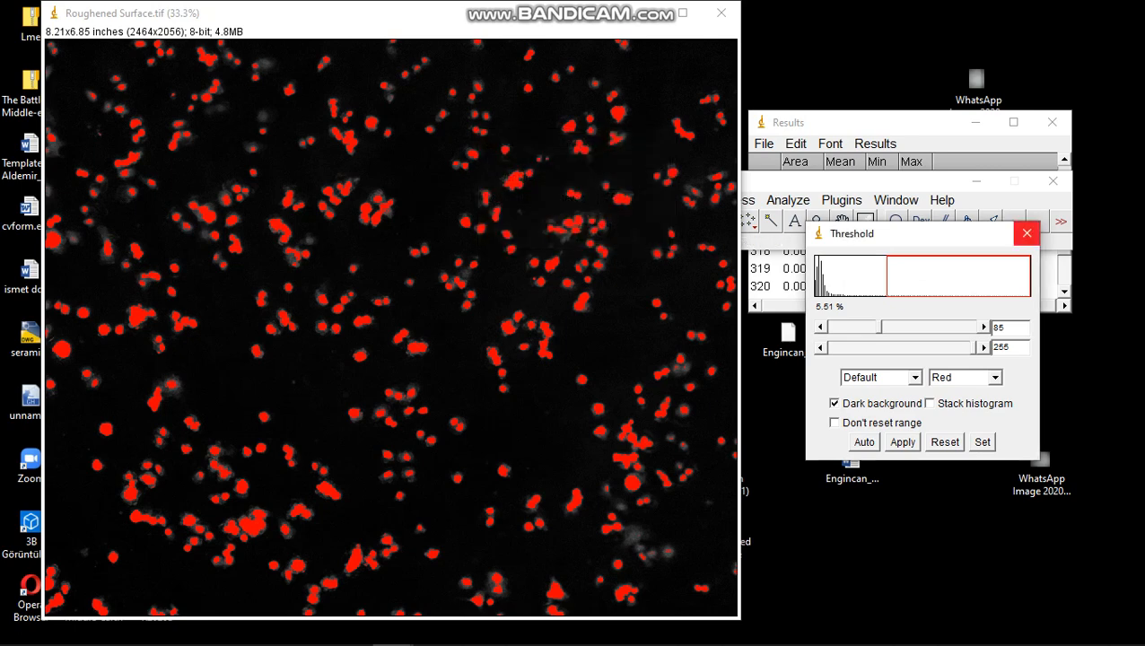
left_click(1026, 233)
Convert the thresholded Roughened Surface image to a binary mask
left_click_drag(924, 181, 987, 205)
left_click(852, 223)
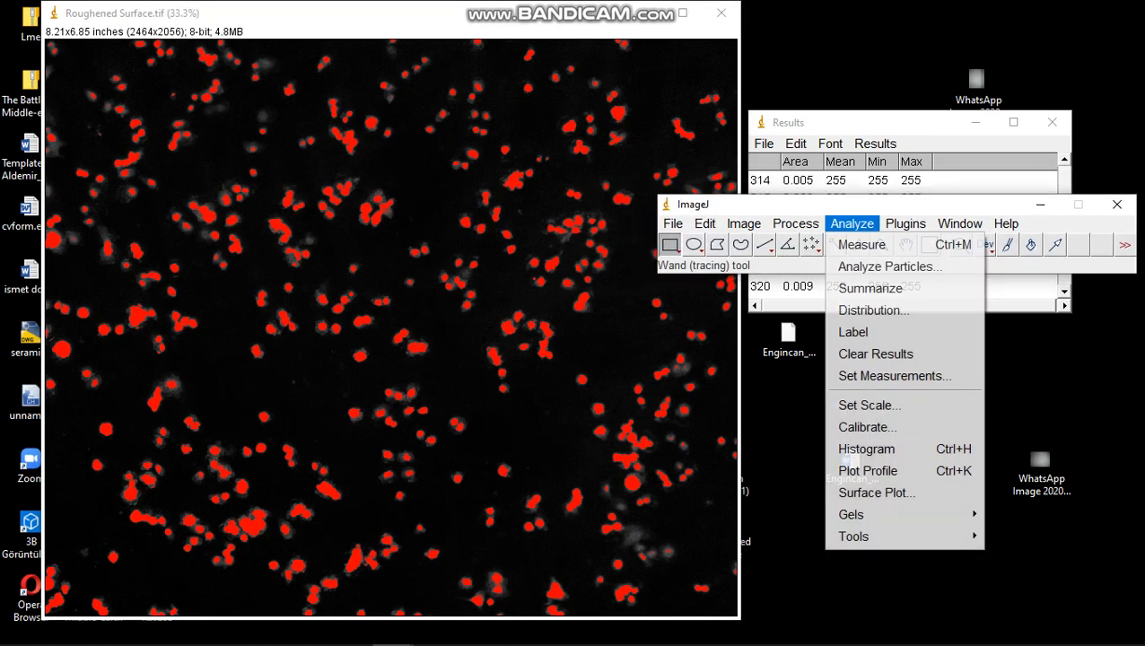
left_click(795, 223)
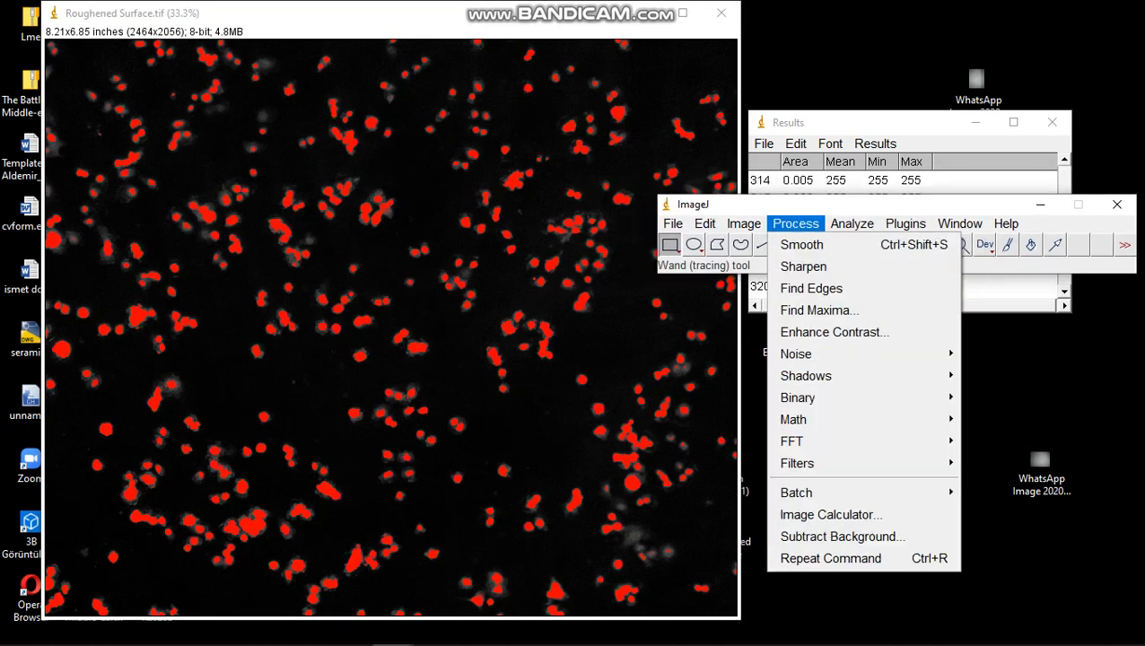
mouse_move(803, 398)
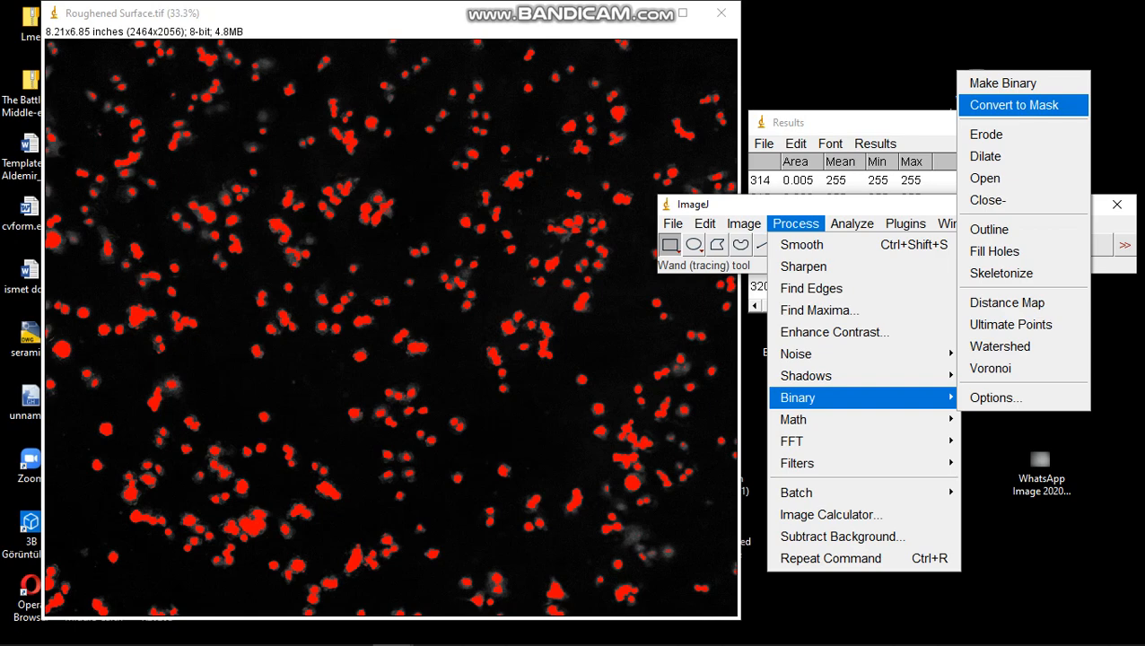
left_click(1014, 105)
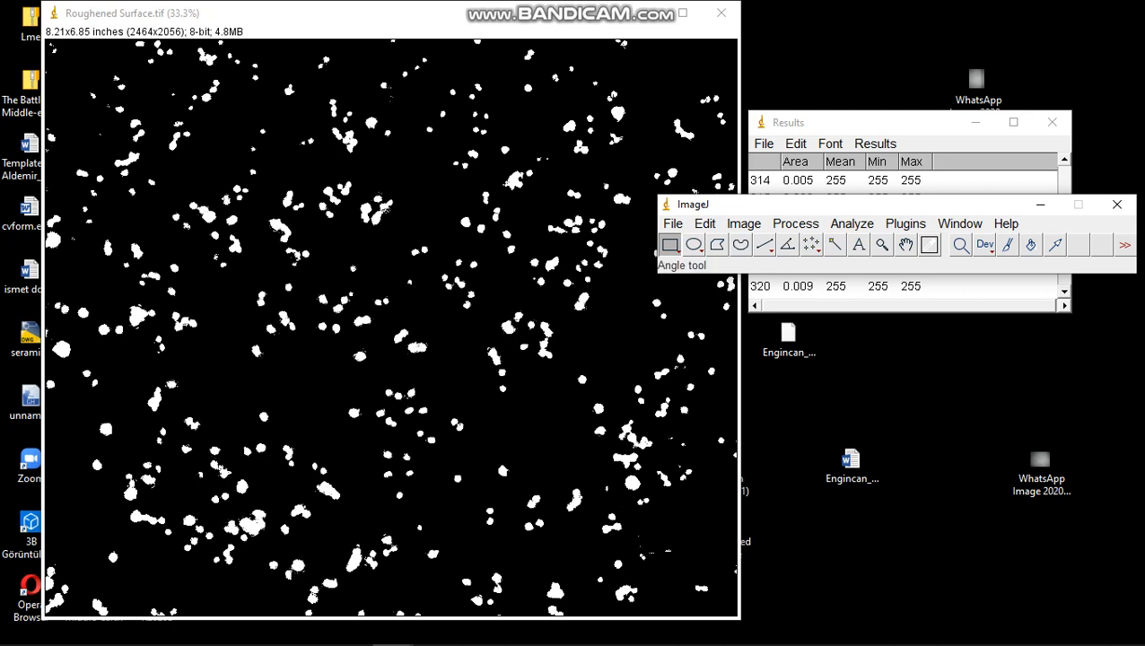
Fill the holes in the binary mask and separate the touching cells with Watershed
left_click(851, 223)
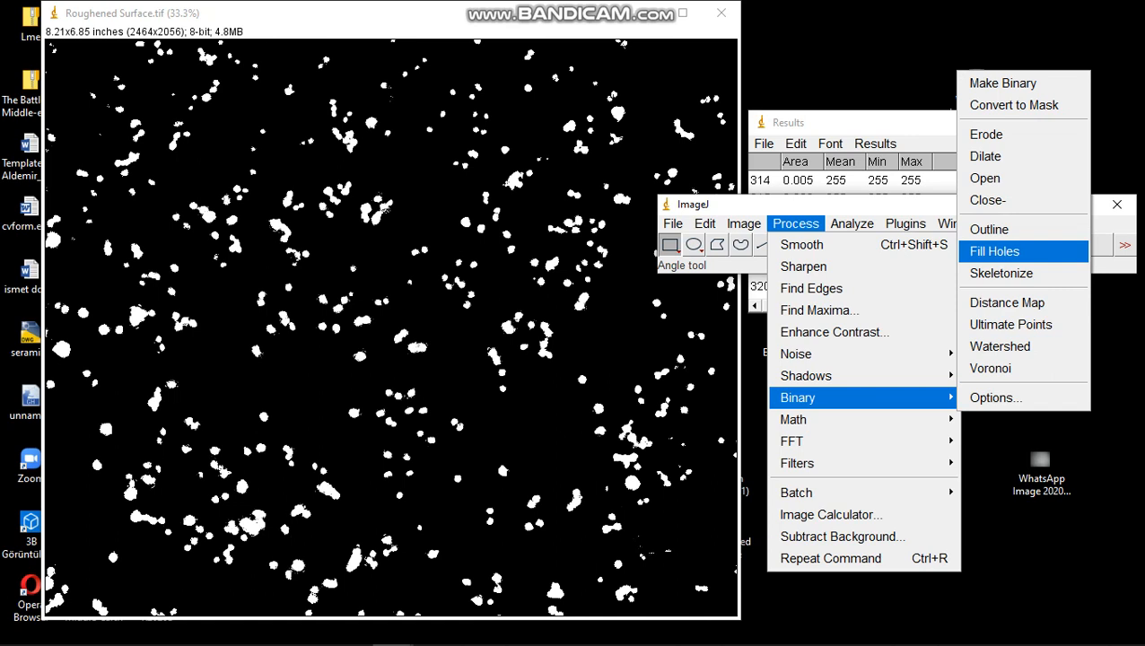
left_click(994, 251)
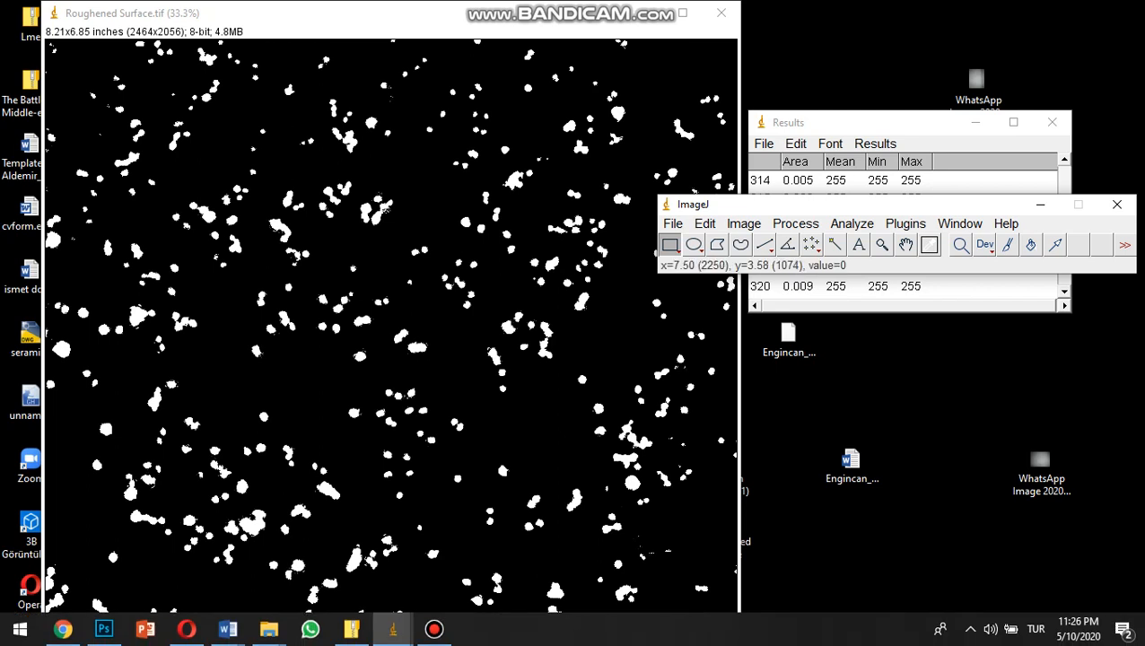
left_click(795, 224)
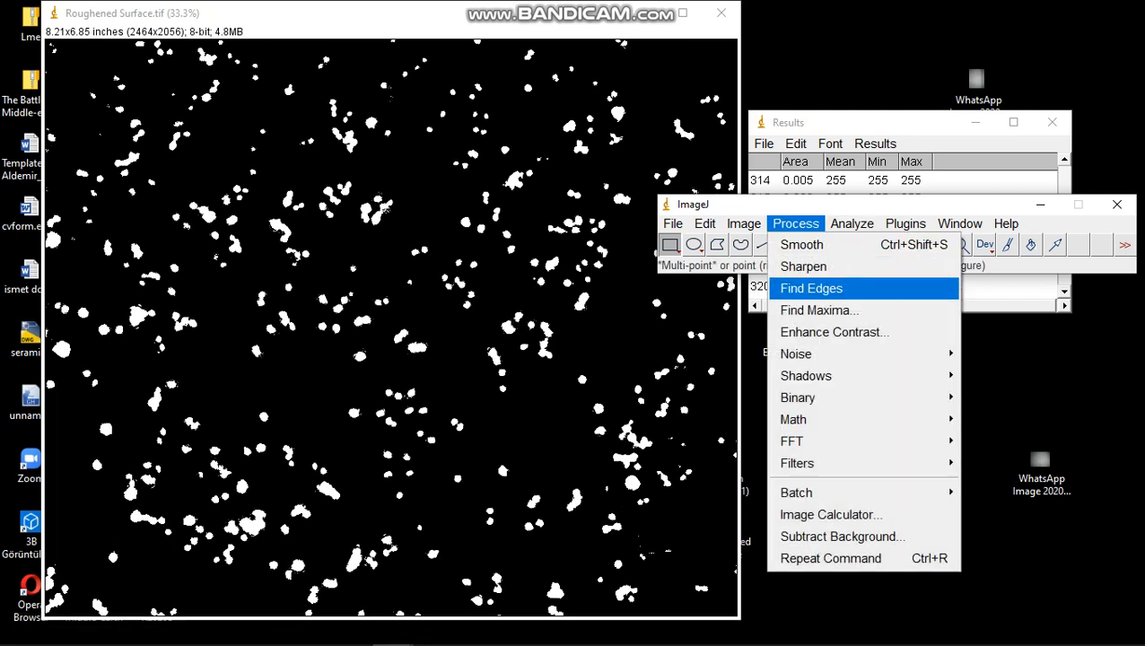
mouse_move(797, 398)
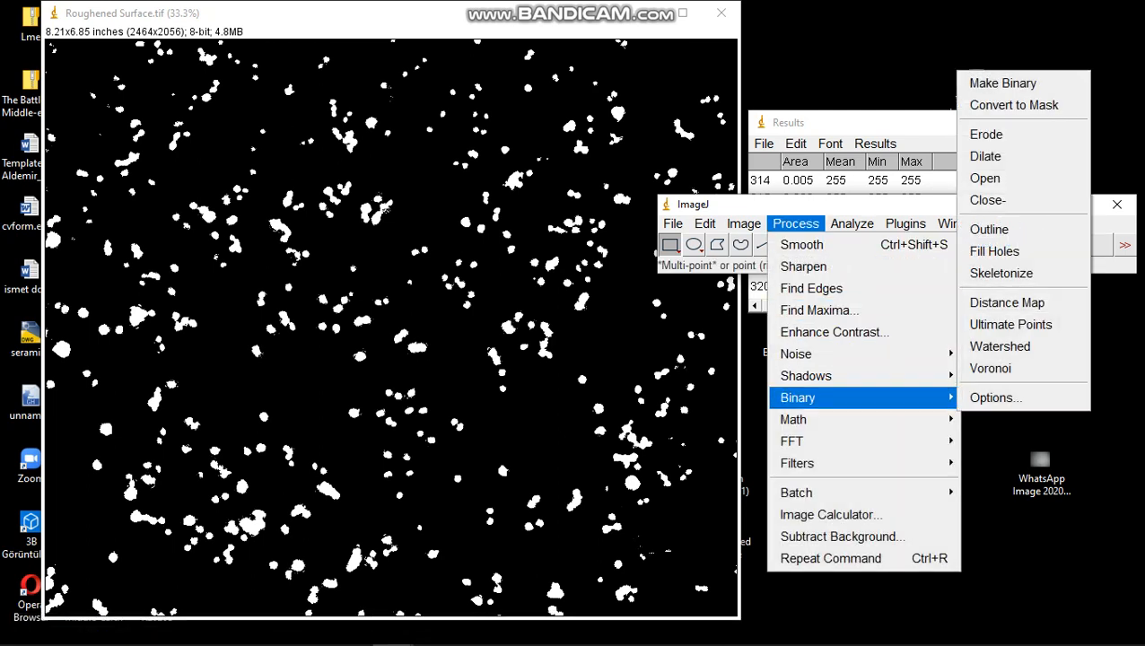
left_click(999, 346)
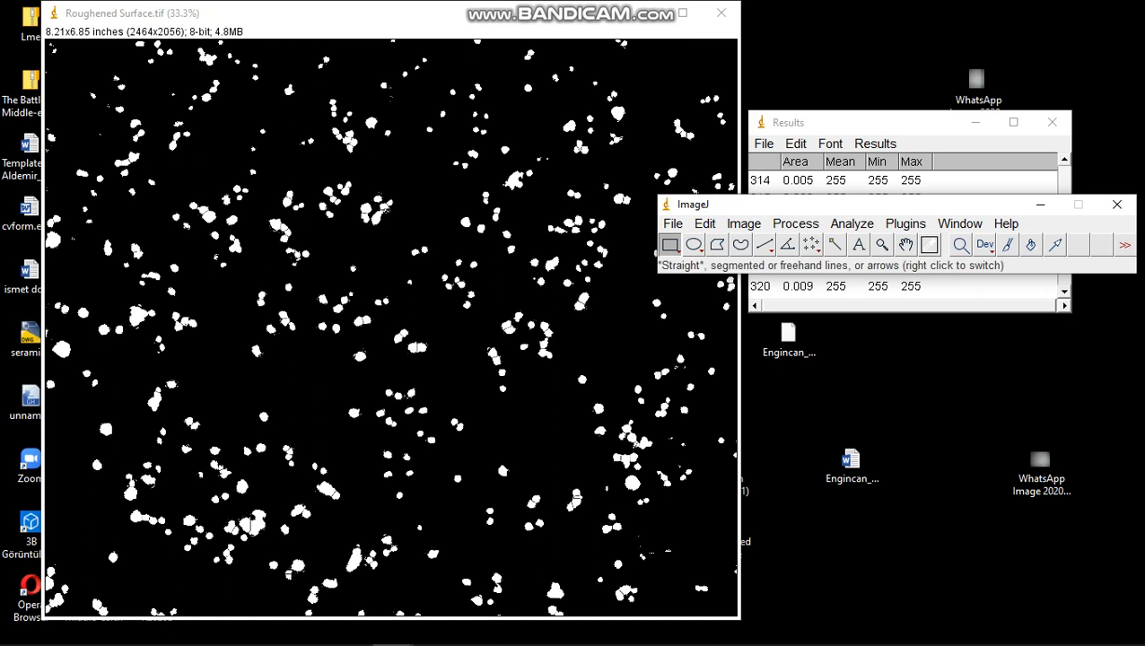
Run Analyze Particles on the Roughened Surface mask with size 120-Infinity in pixel units, circularity 0.00-1.00 and Outlines shown, excluding edge particles
left_click(851, 223)
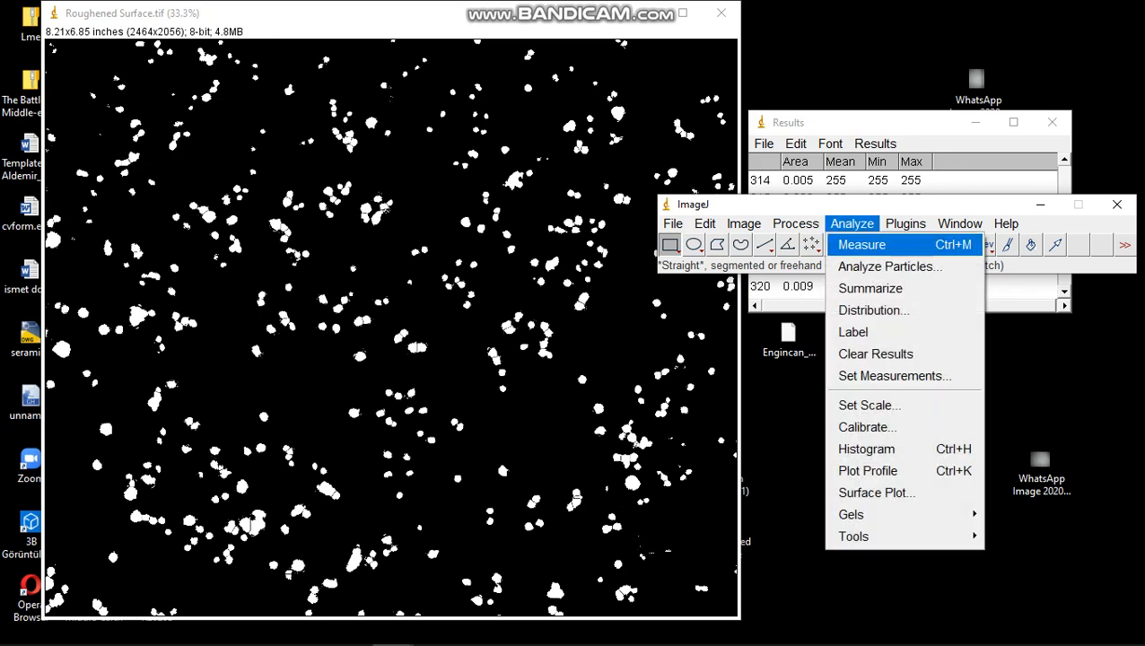
left_click(883, 266)
left_click_drag(538, 108, 828, 90)
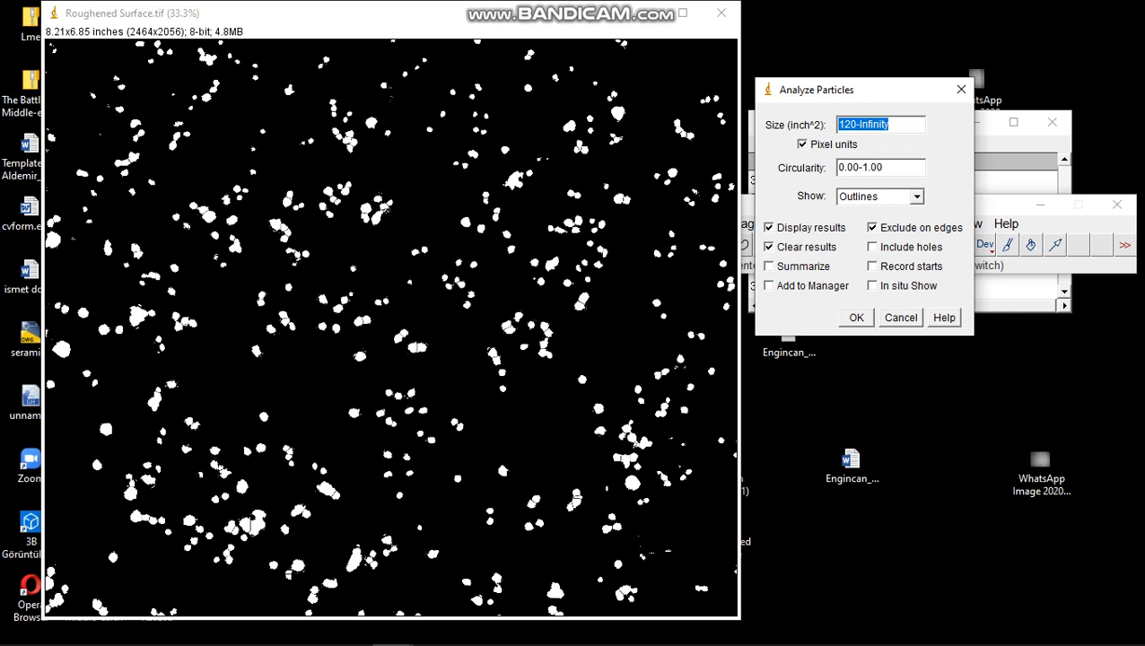
left_click(915, 196)
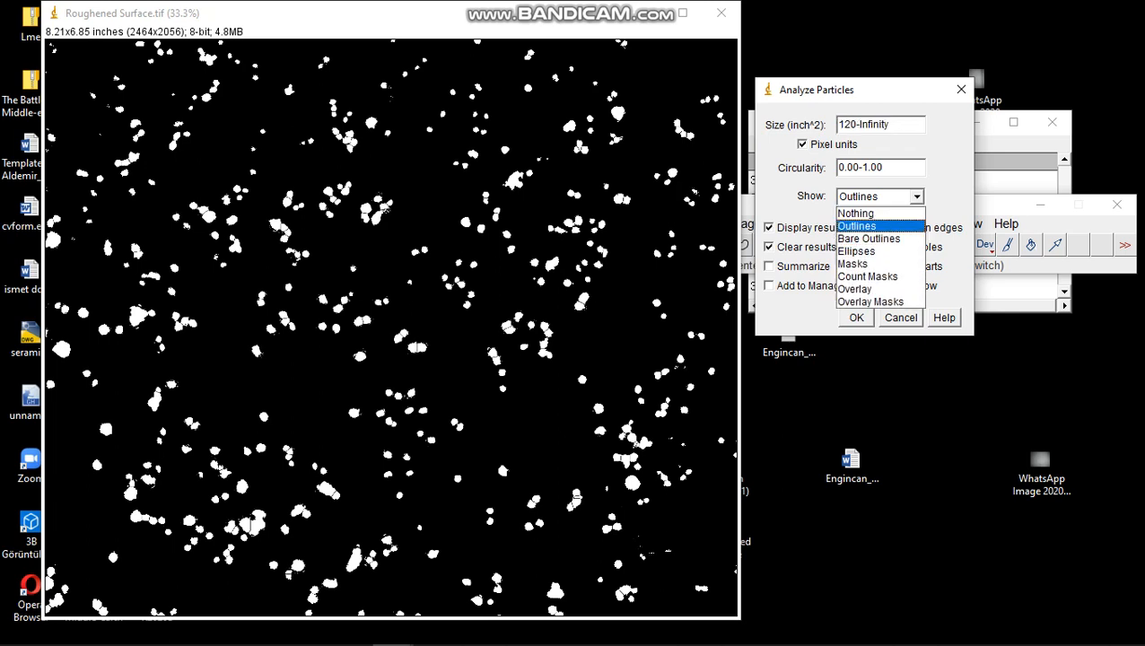
left_click(859, 226)
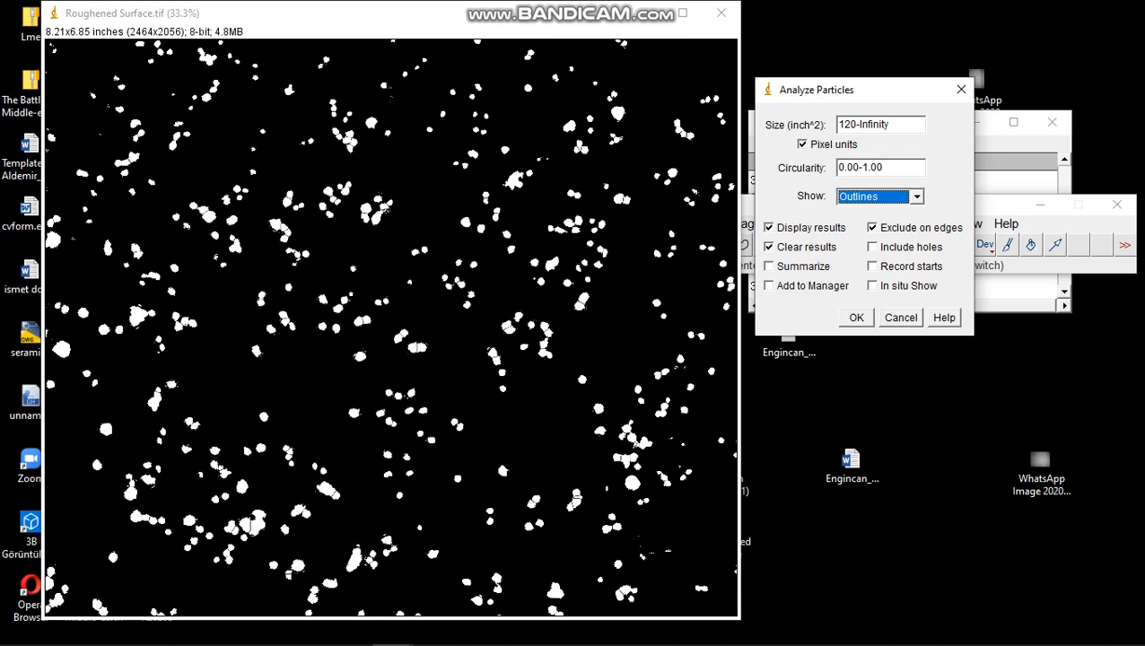
key("Return")
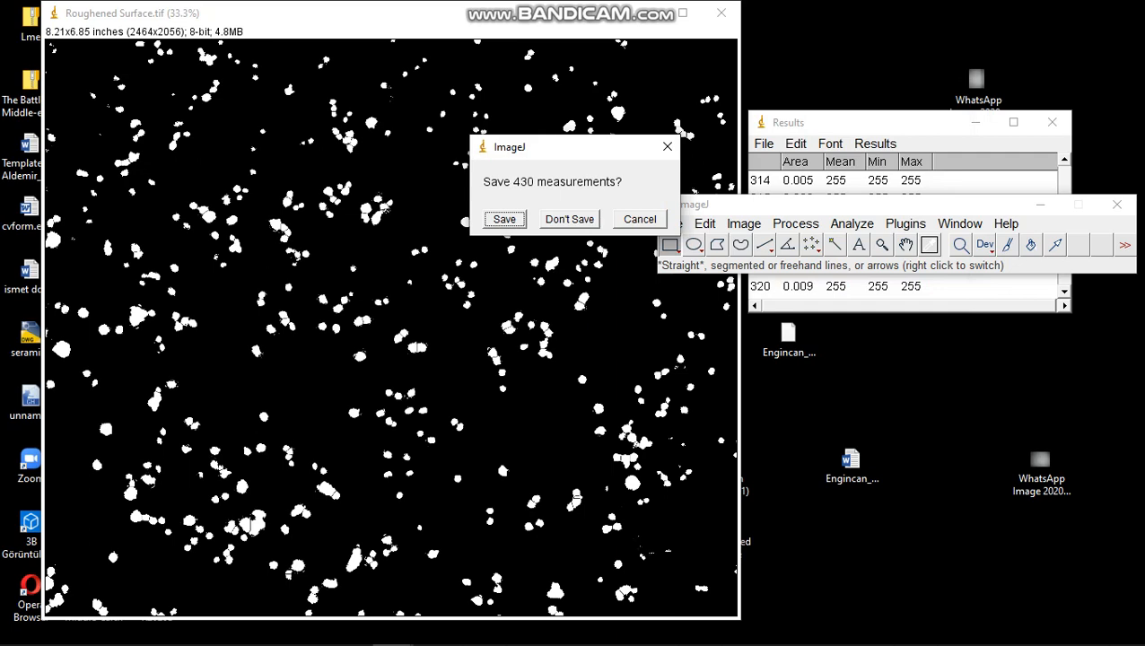
Save the earlier measurements to the Desktop as Results so the new particle analysis can replace them
left_click(504, 219)
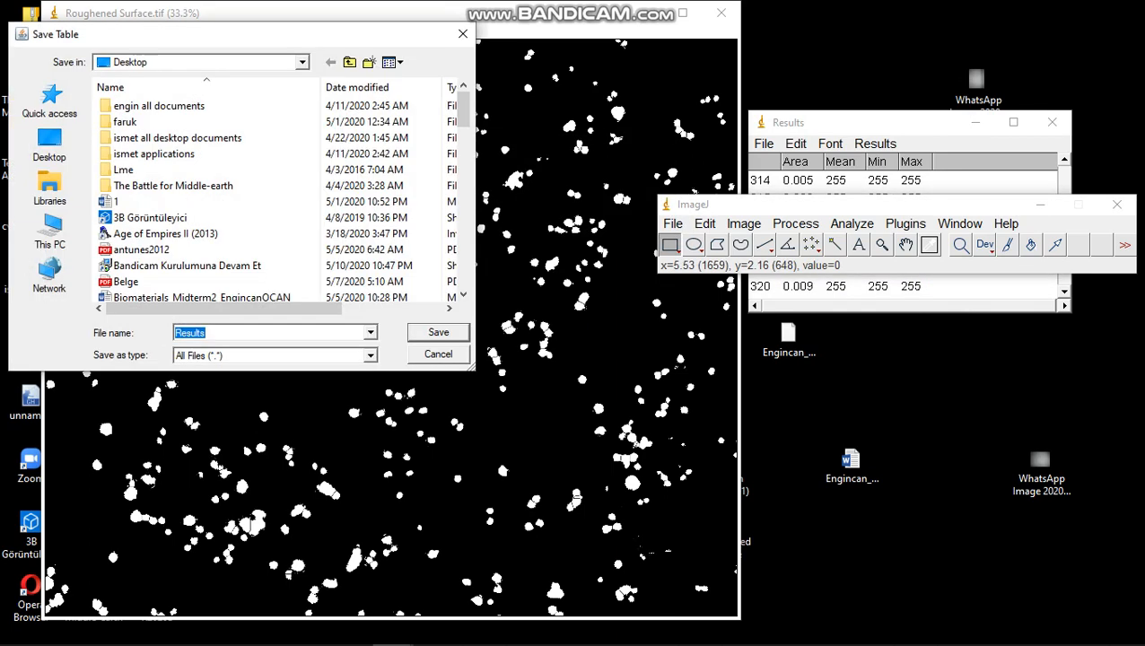
left_click(50, 143)
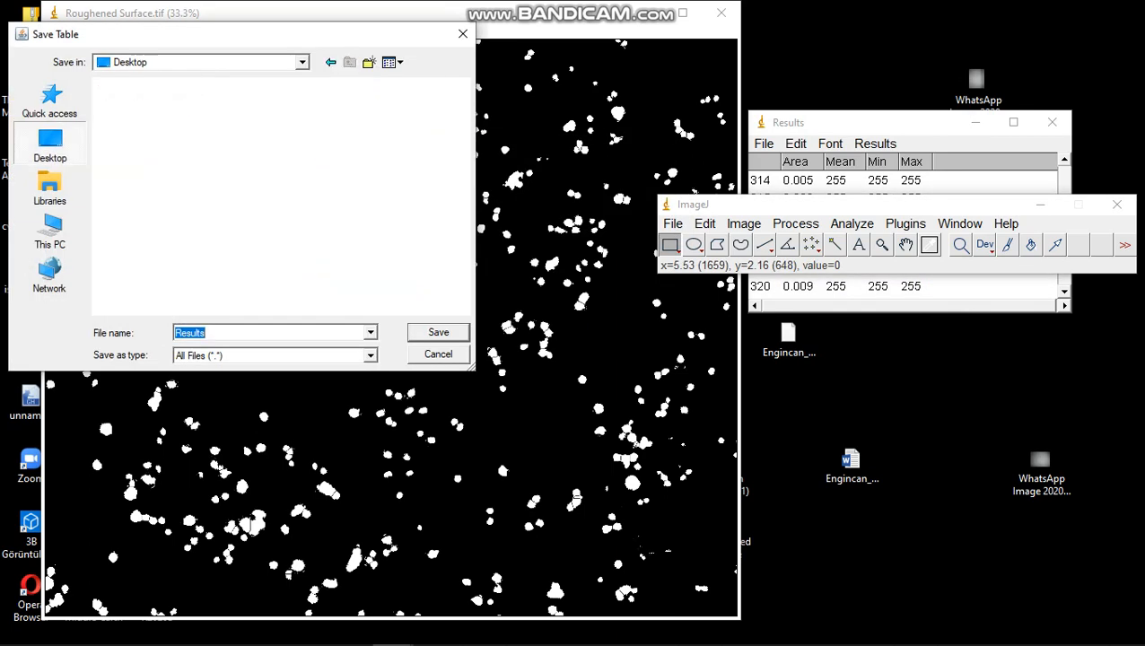
left_click(438, 332)
Arrange the outline drawing and the Results table for viewing and examine the measured particle areas
mouse_move(386, 79)
left_mouse_down()
mouse_move(480, 65)
mouse_move(524, 13)
mouse_move(686, 12)
mouse_move(742, 48)
mouse_move(718, 33)
left_mouse_up()
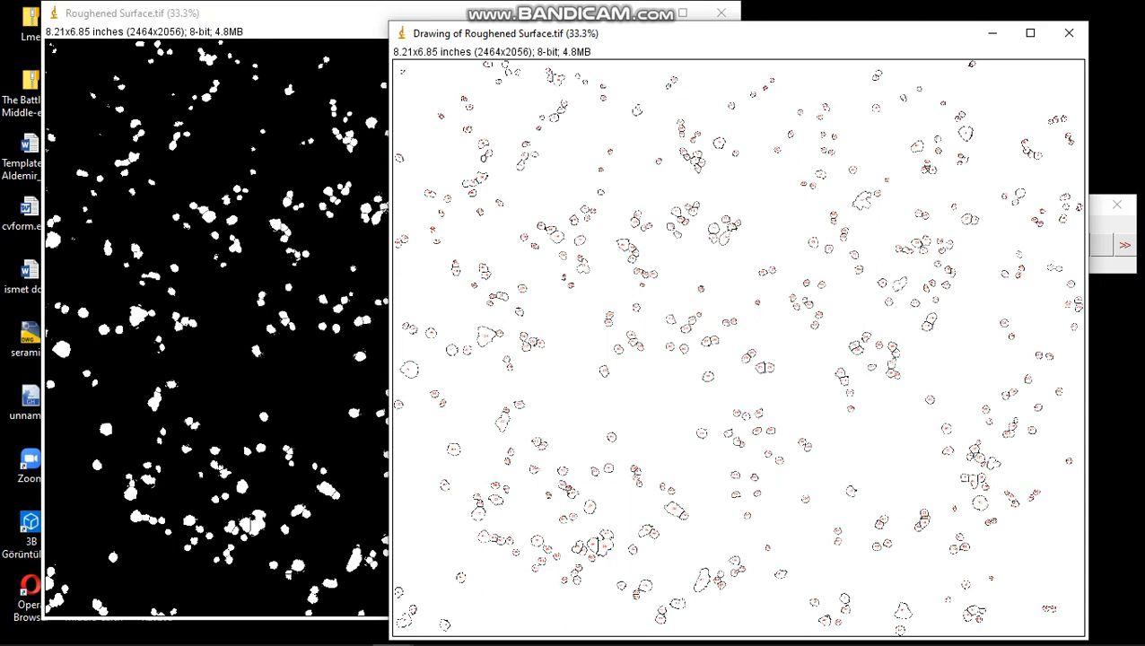
left_click(1110, 225)
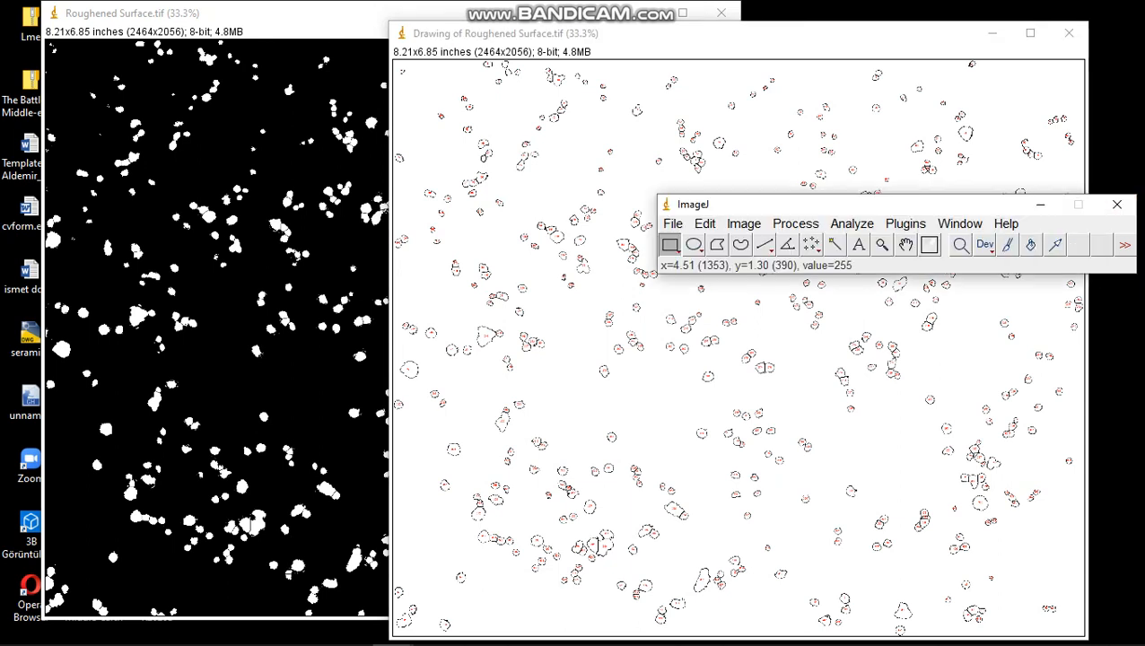
mouse_move(695, 34)
left_mouse_down()
mouse_move(619, 345)
mouse_move(273, 88)
mouse_move(310, 49)
left_mouse_up()
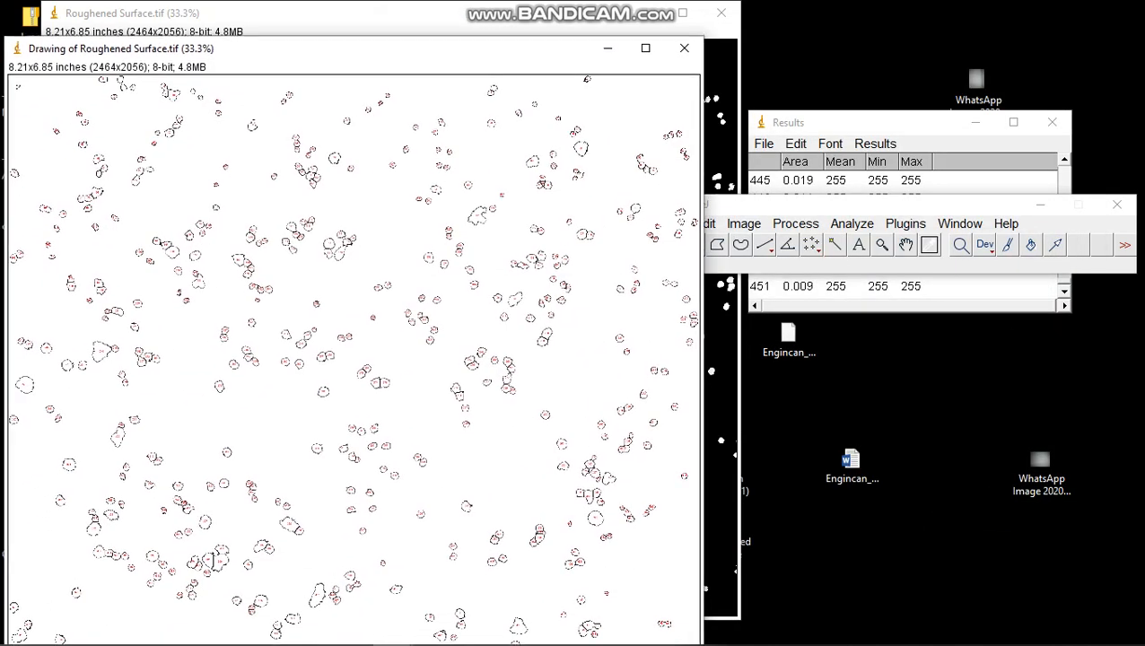
left_click_drag(879, 122, 645, 106)
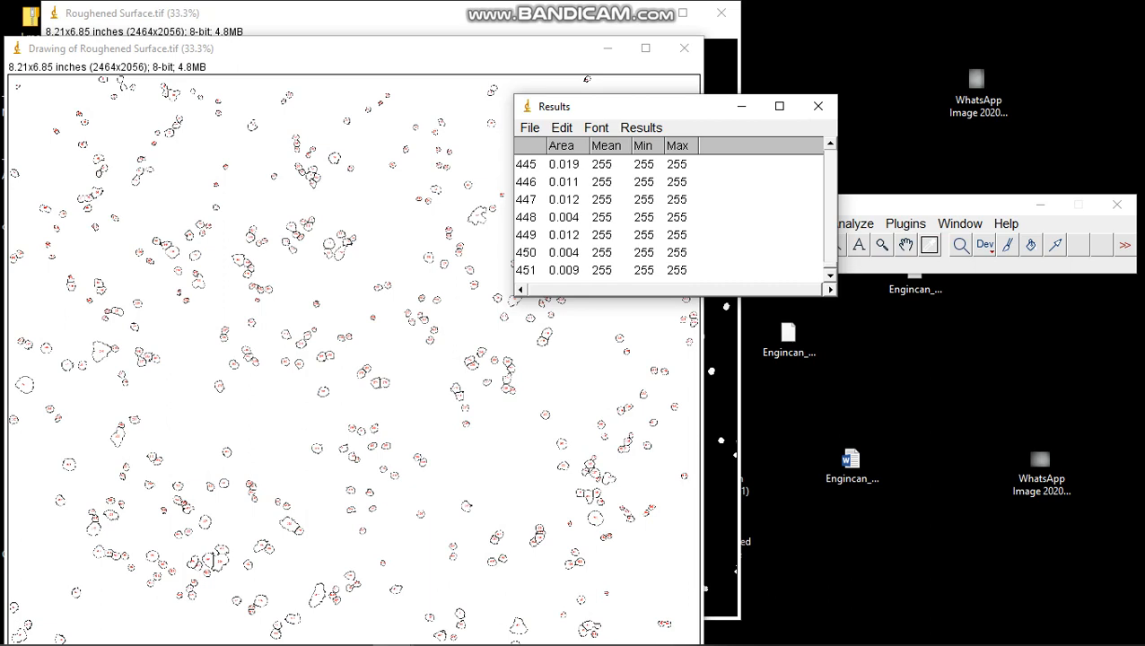
scroll(668, 217, "up", 7)
scroll(668, 217, "down", 2)
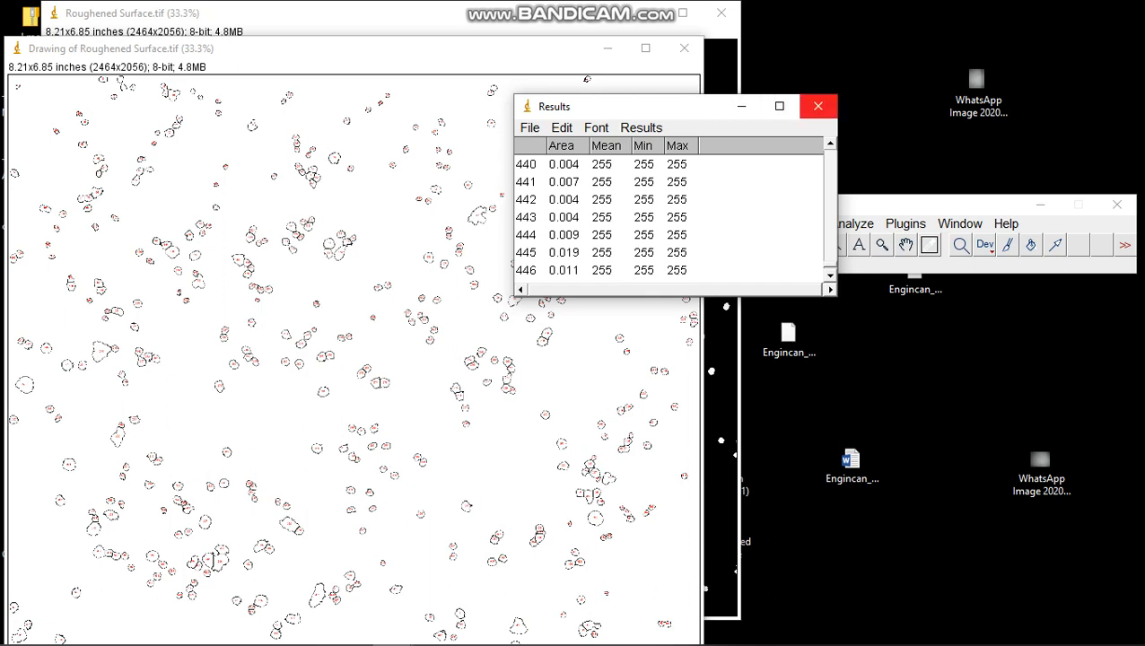
Save the new particle measurements over Results.csv on the Desktop and put away the Results table and outline drawing
left_click(817, 106)
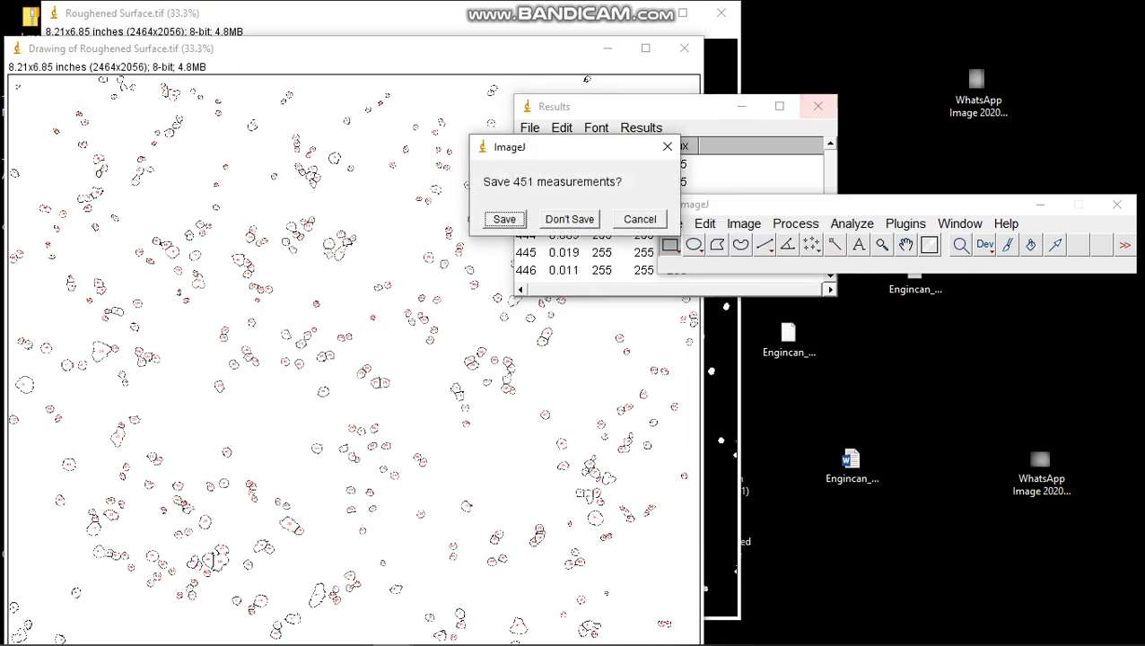
key("Return")
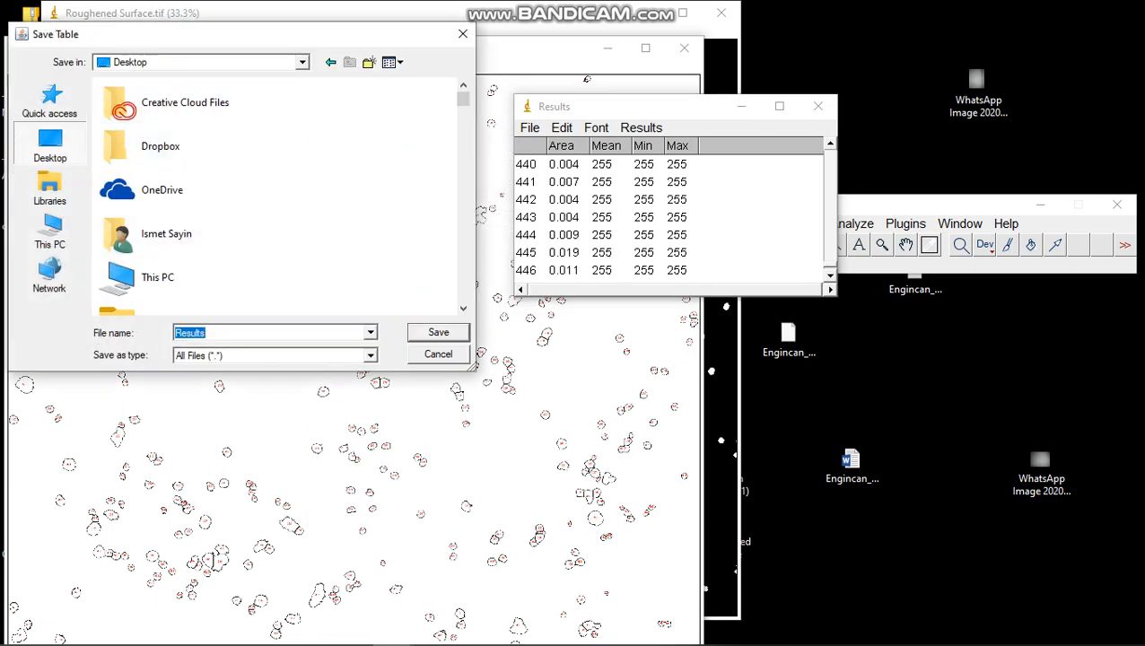
key("Return")
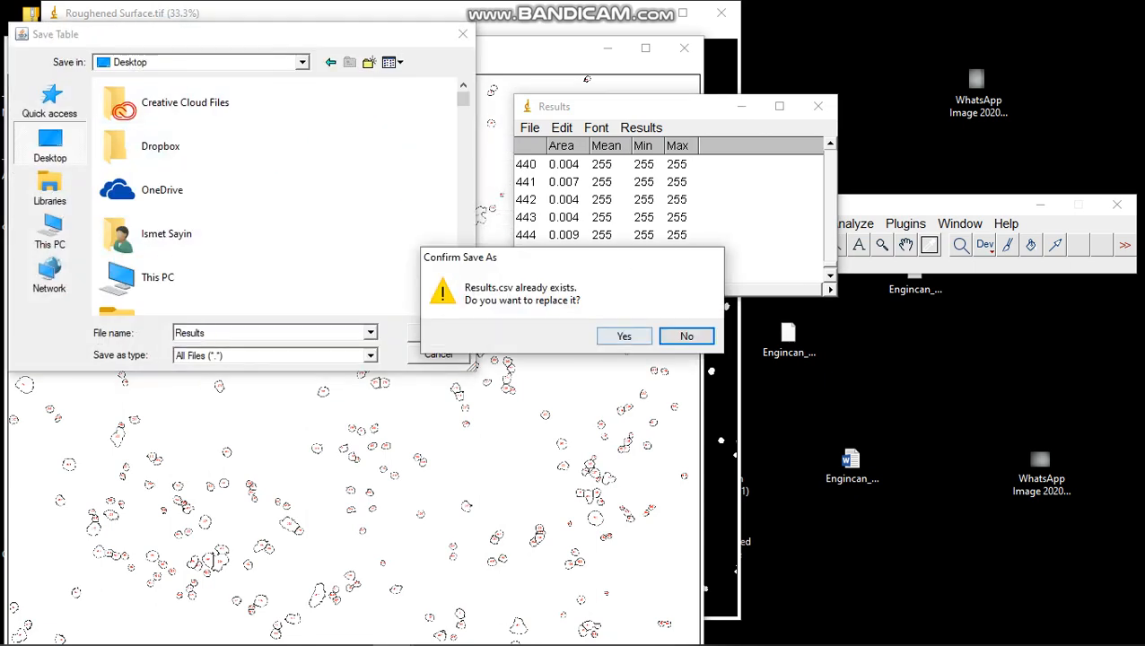
left_click(624, 335)
left_click(818, 105)
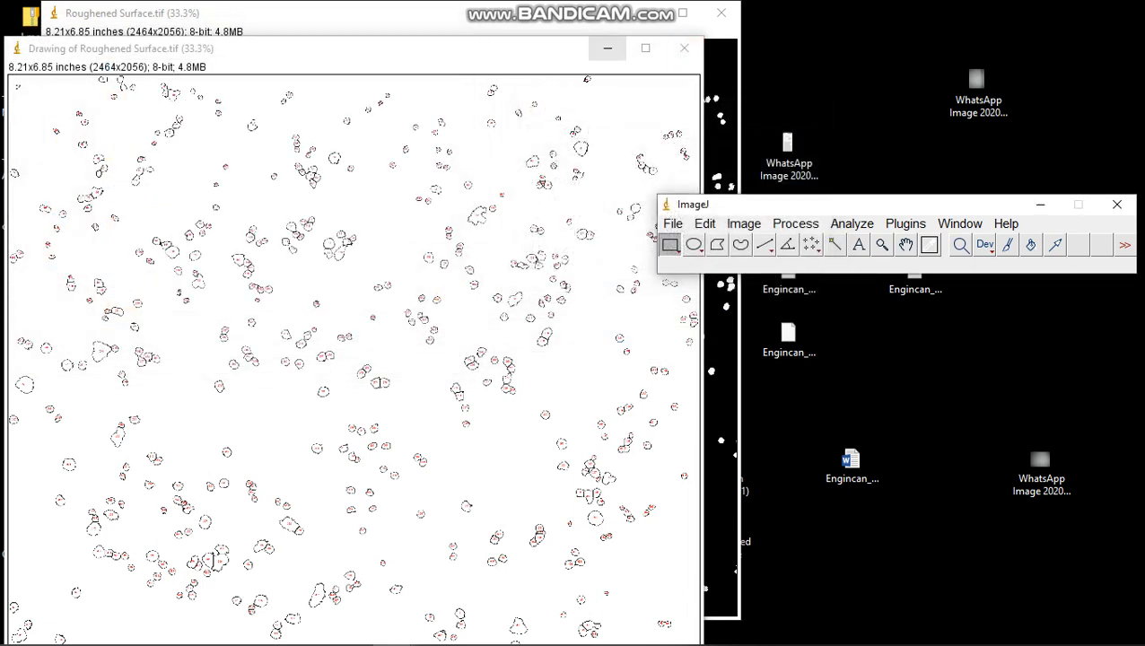
left_click(607, 48)
left_click(672, 223)
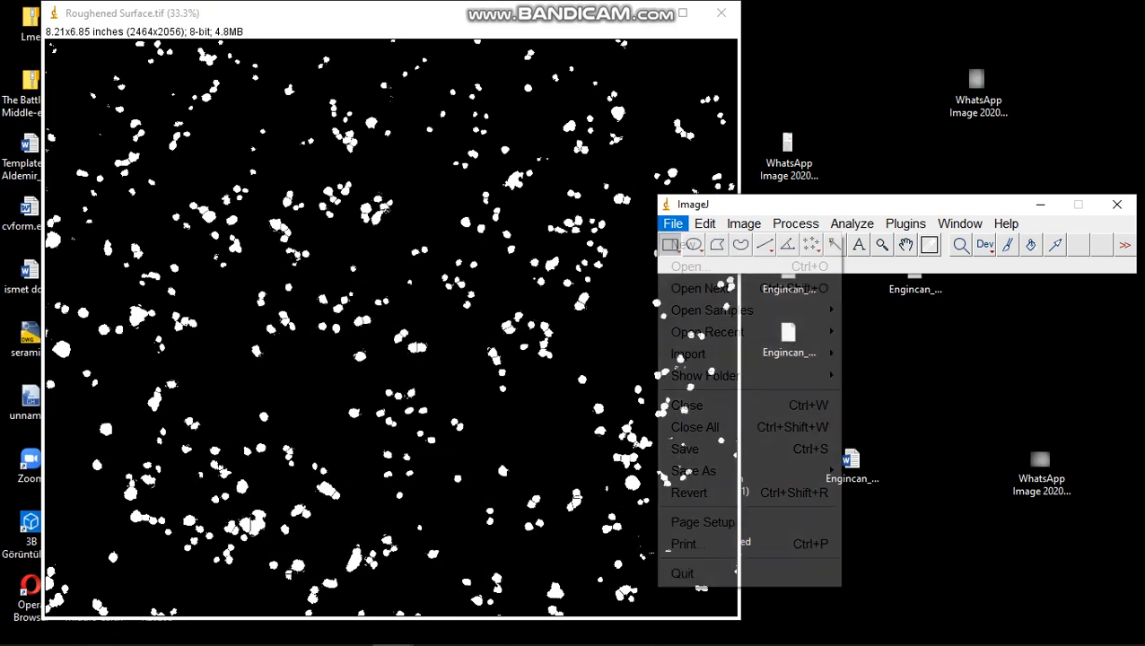
left_click(691, 266)
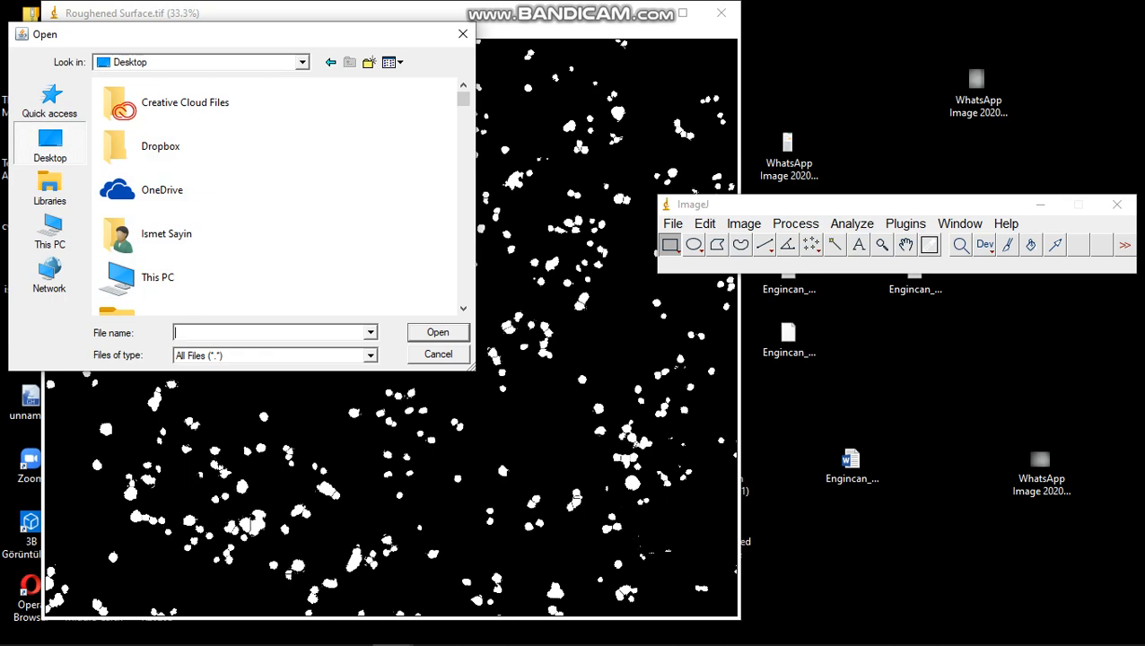
key("Escape")
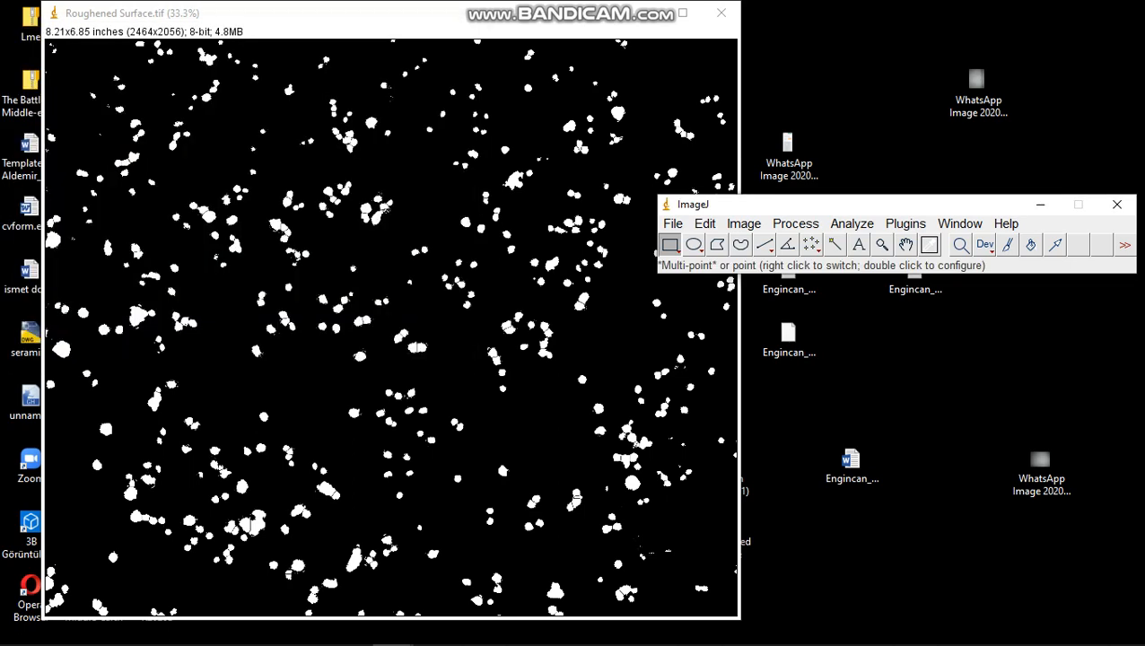
Open the Smooth Surface (1) TIF image from the Desktop
left_click(673, 224)
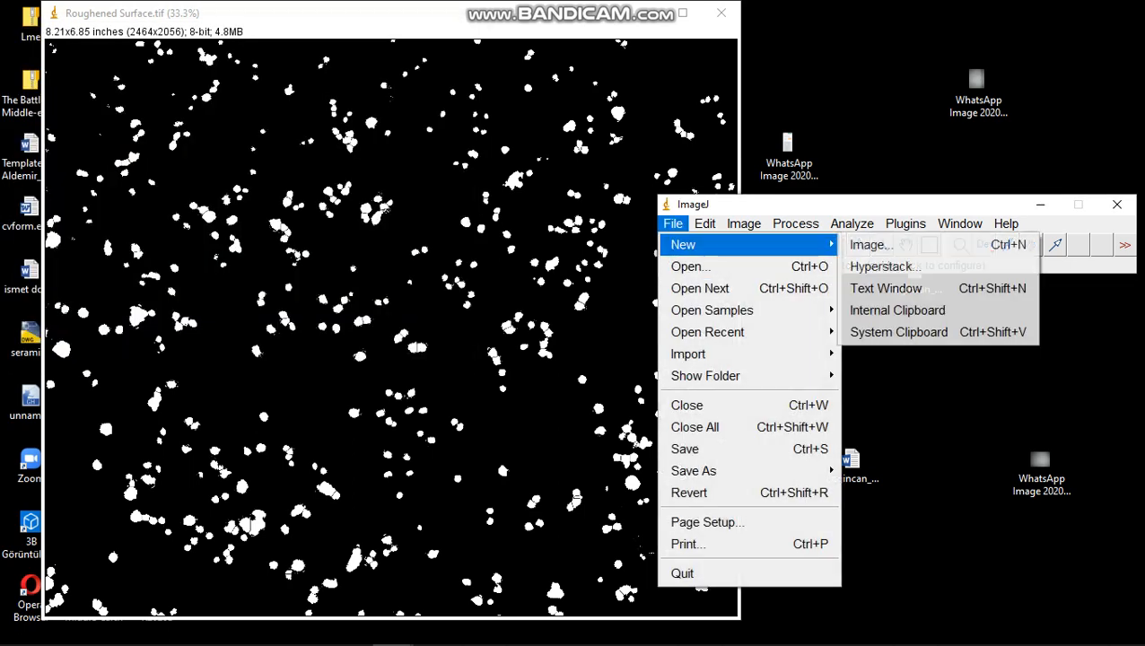
left_click(691, 266)
scroll(188, 220, "down", 3)
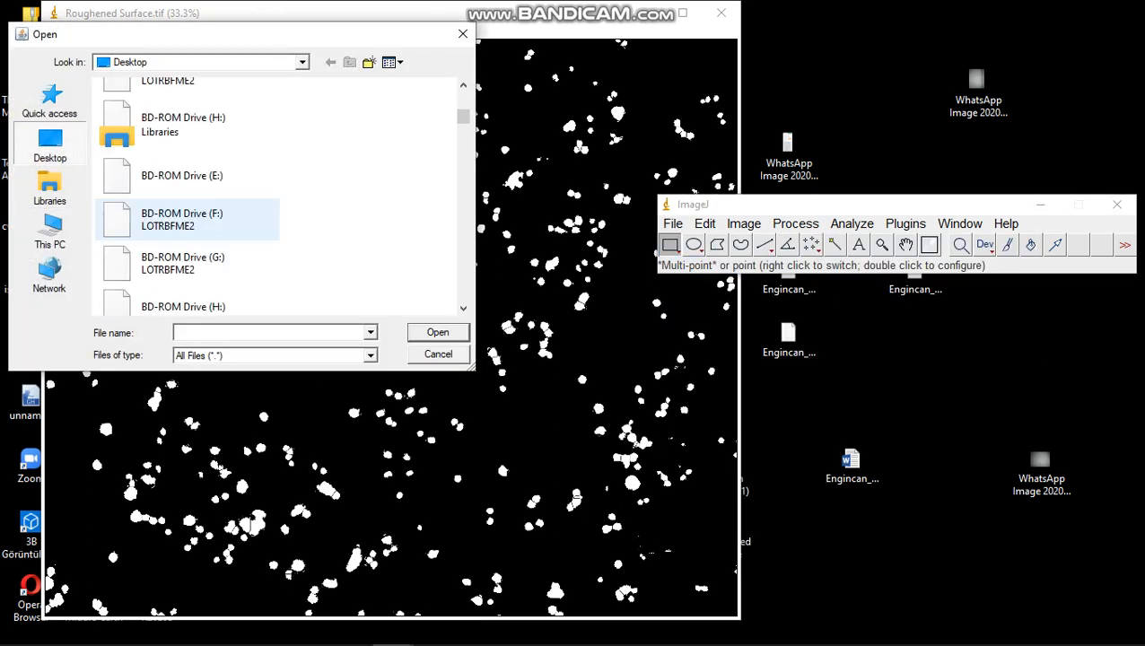
scroll(188, 220, "down", 5)
scroll(189, 219, "down", 10)
scroll(188, 215, "down", 5)
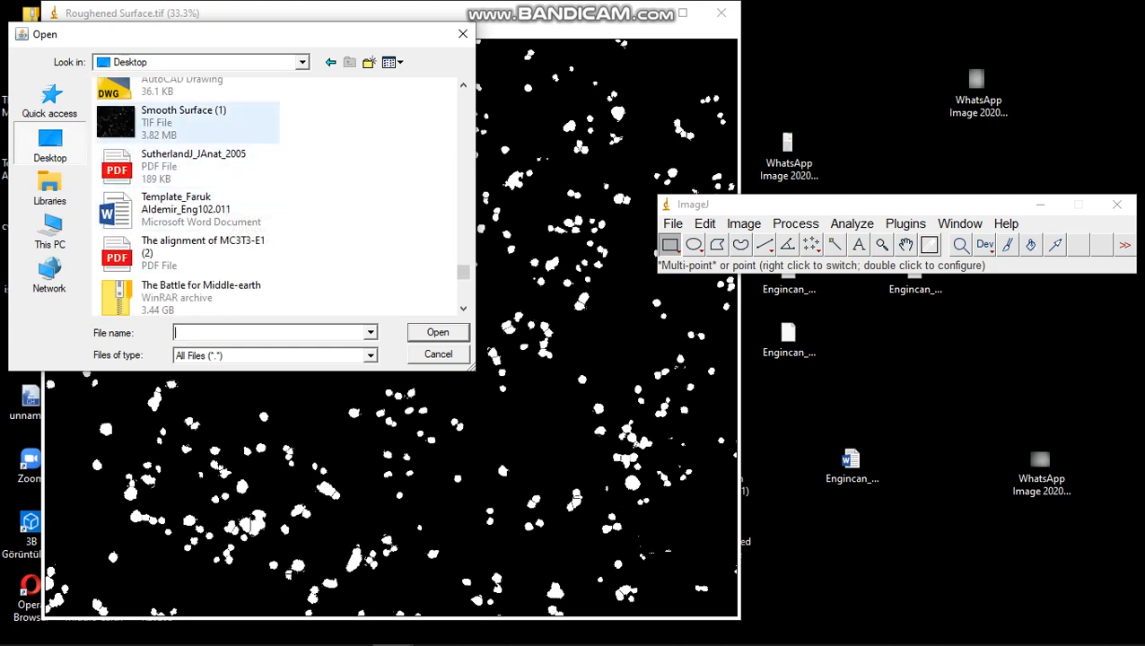
left_click(188, 123)
left_click(438, 332)
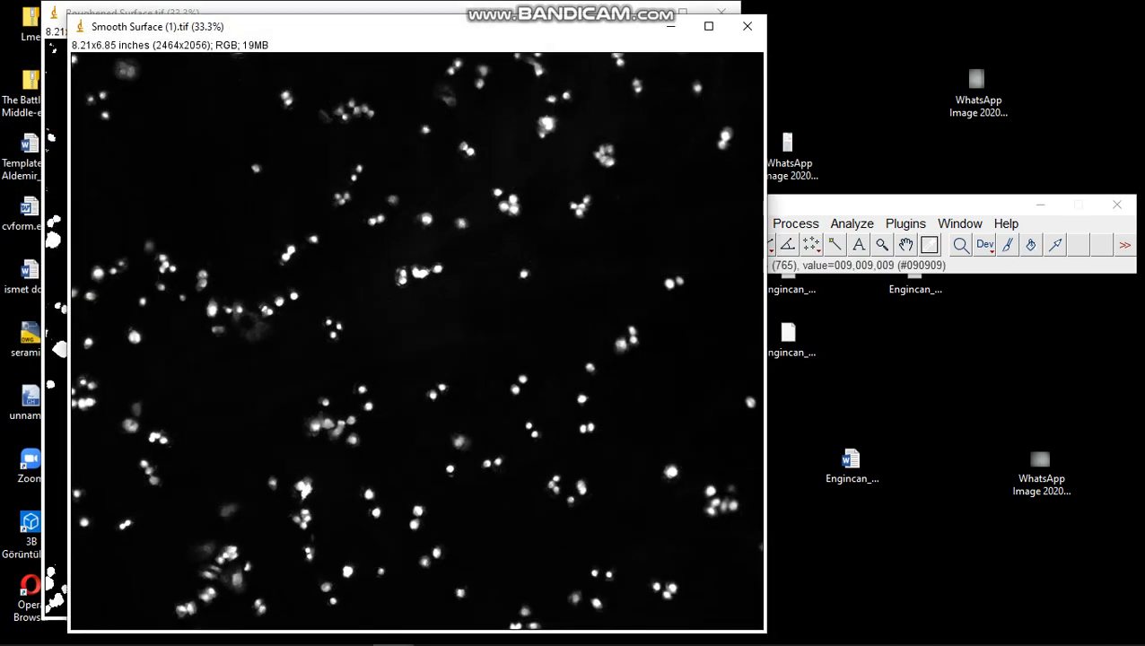
Move the ImageJ window lower and convert the Smooth Surface image to 8-bit
left_click_drag(834, 206, 834, 243)
left_click(743, 262)
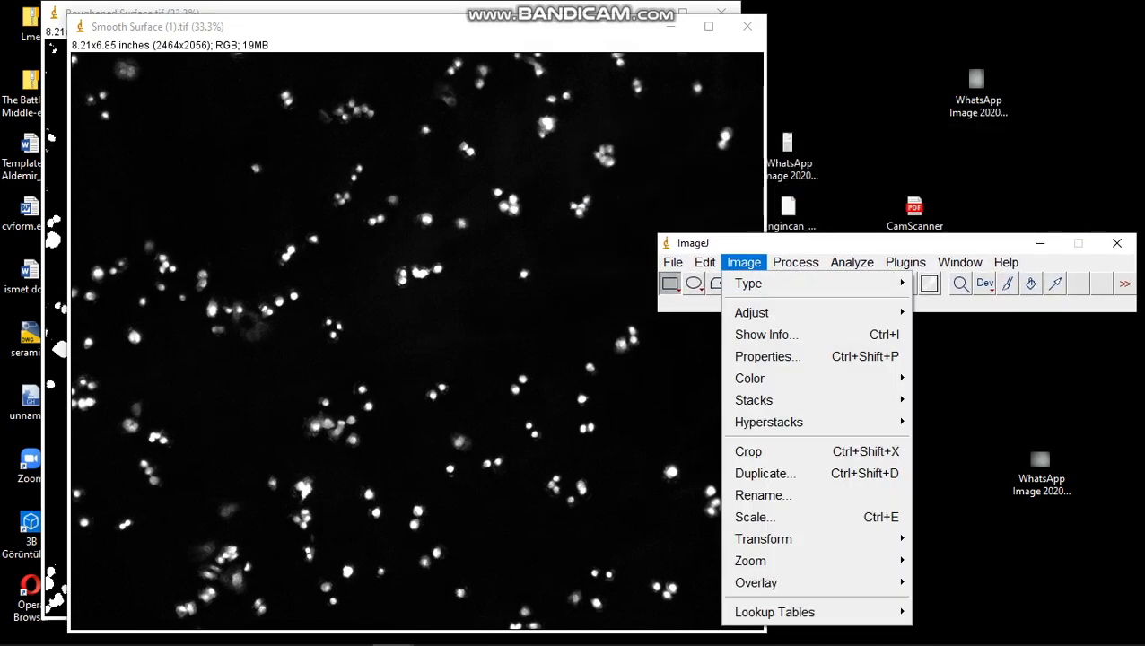
mouse_move(749, 284)
left_click(932, 283)
left_click(796, 262)
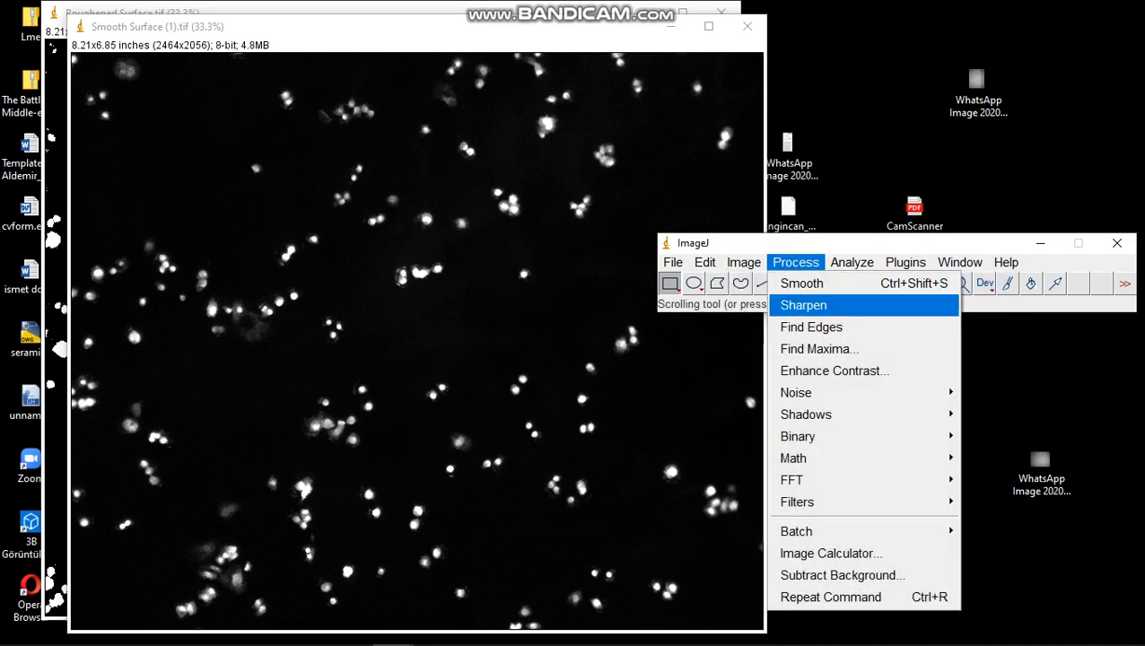
left_click(796, 262)
Threshold the Smooth Surface cells against the dark background with a lower level of 80 and an upper level of 255
left_click(744, 262)
mouse_move(751, 312)
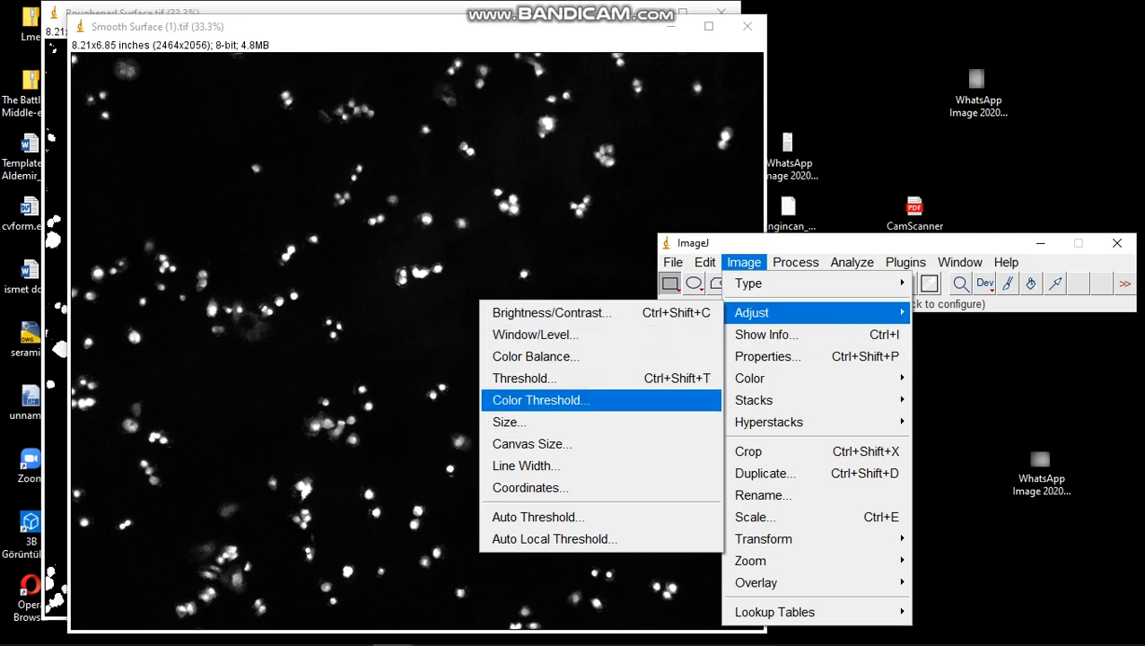
left_click(525, 378)
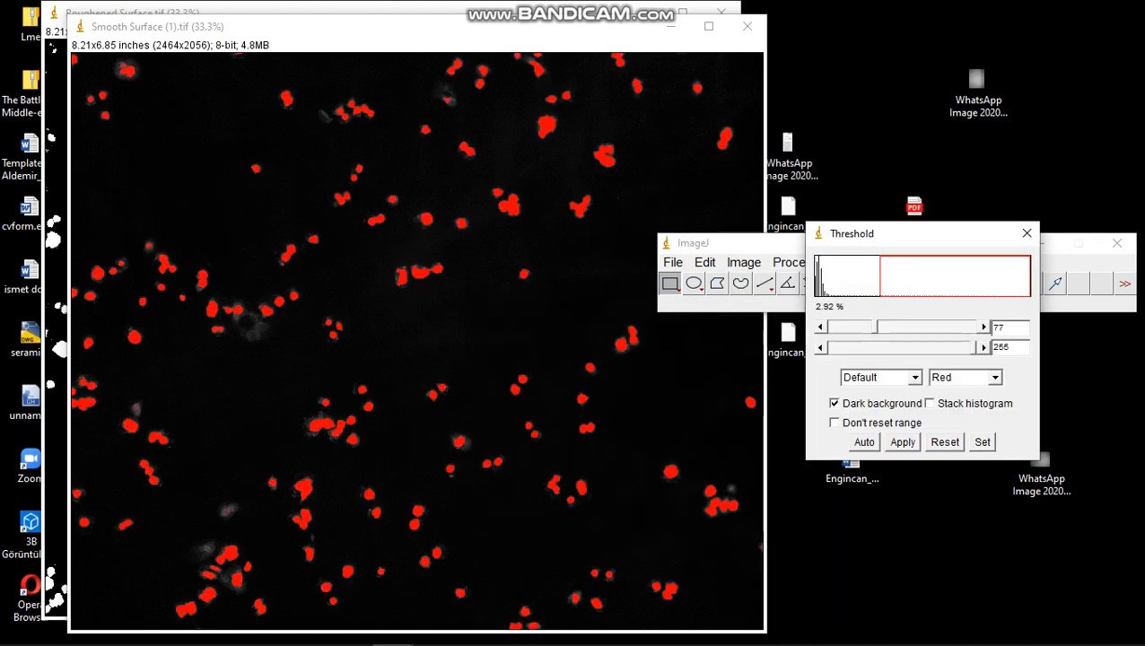
left_click(983, 328)
left_click(983, 328)
left_click(983, 328)
left_click(982, 442)
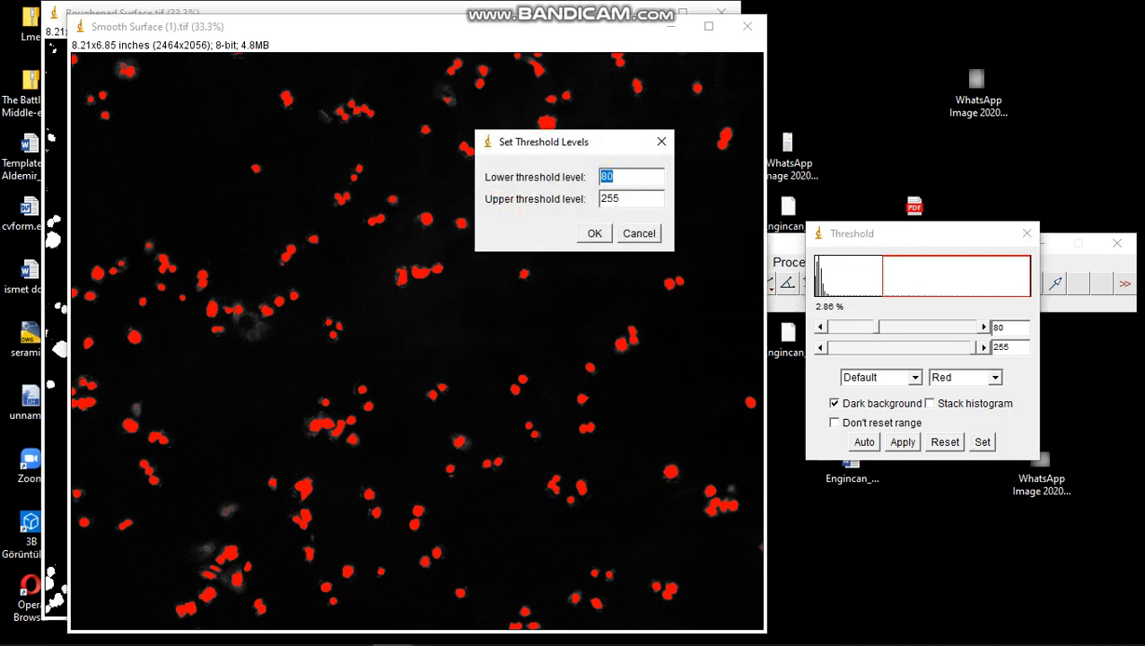
left_click(662, 142)
Switch the threshold display to B&W, set the levels to 80 and 255, and close the threshold settings
left_click(964, 377)
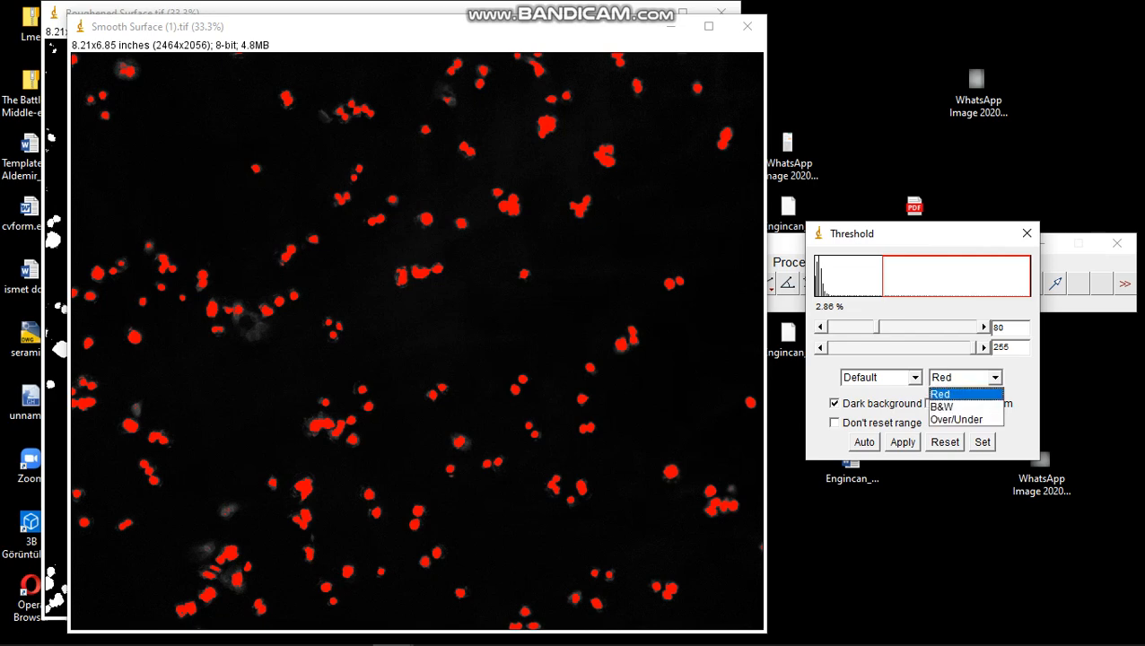
left_click(951, 406)
left_click(982, 441)
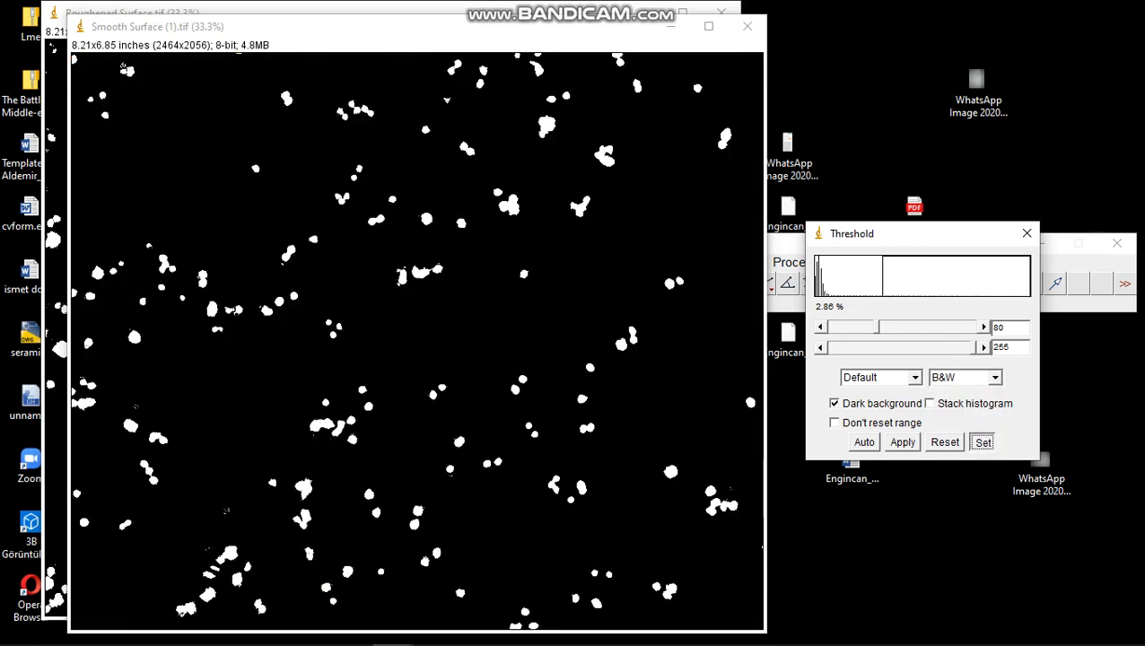
key("Return")
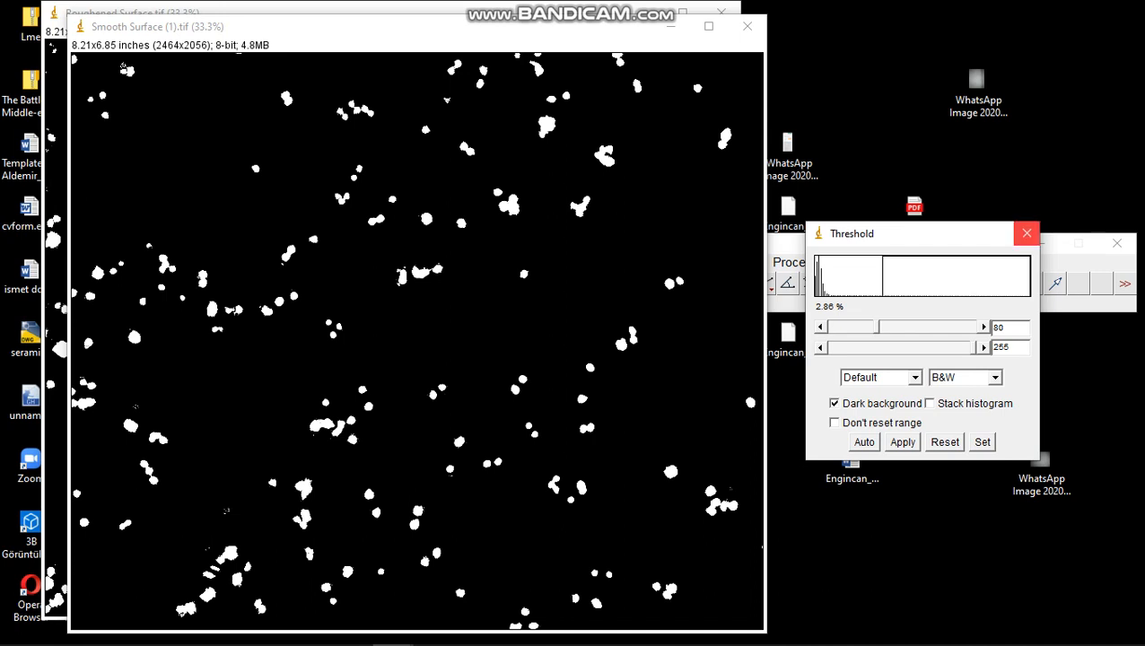
left_click(1026, 233)
Convert the thresholded Smooth Surface image to a binary mask
left_click(795, 262)
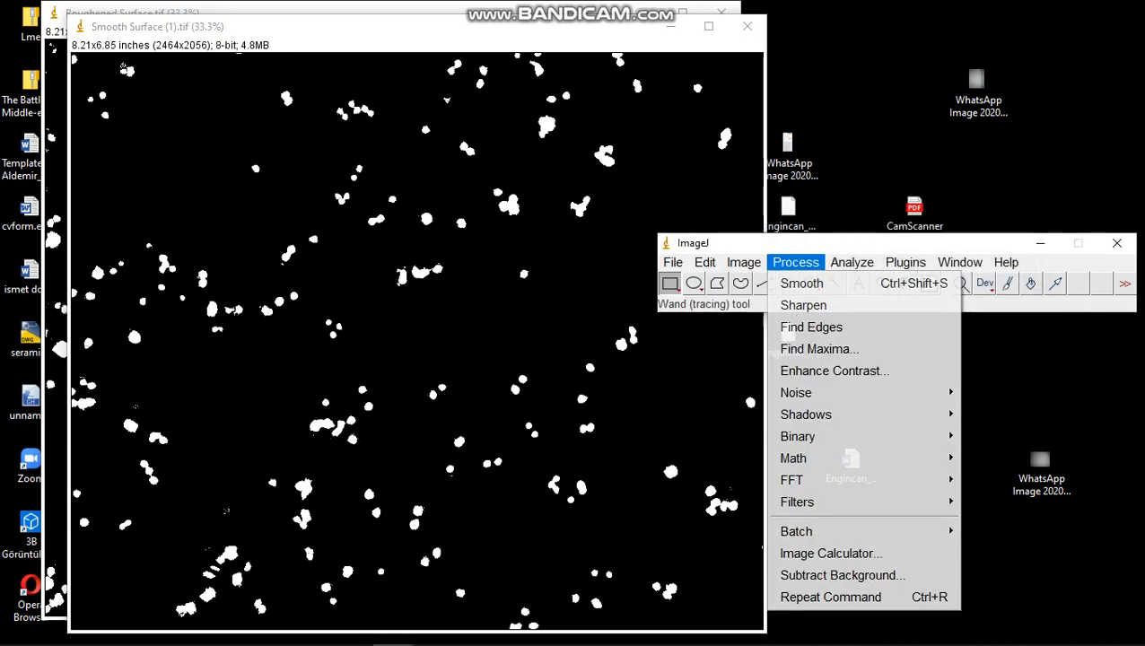
mouse_move(861, 436)
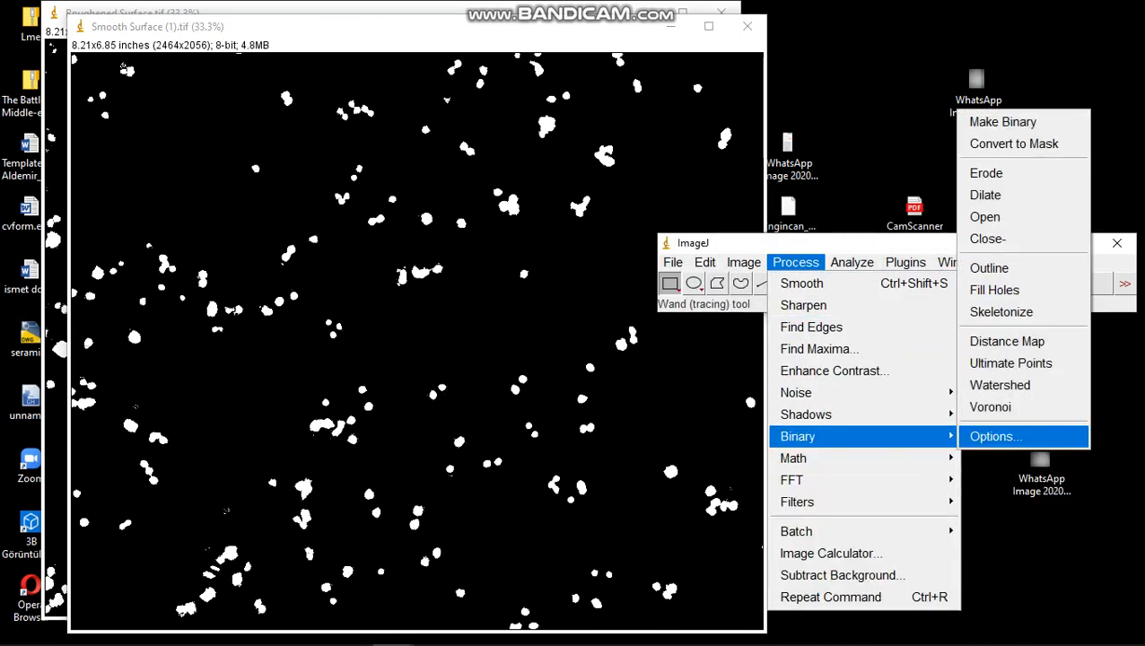
left_click(1014, 144)
Fill the holes in the Smooth Surface mask's cells and separate the touching cells with Watershed
left_click(795, 262)
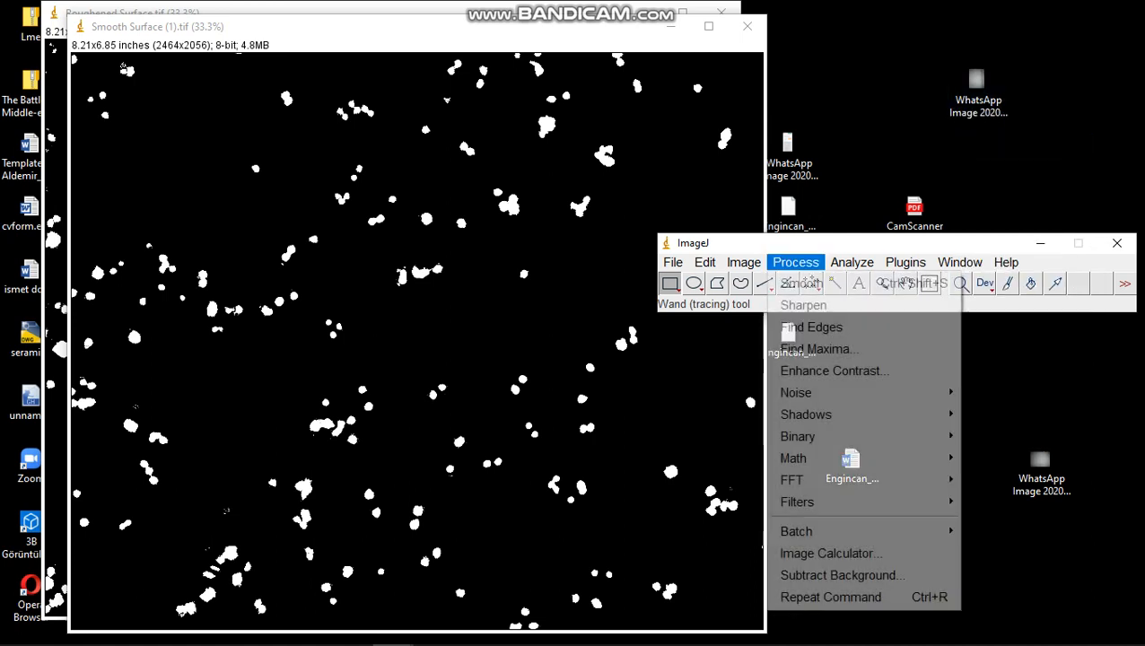
mouse_move(861, 436)
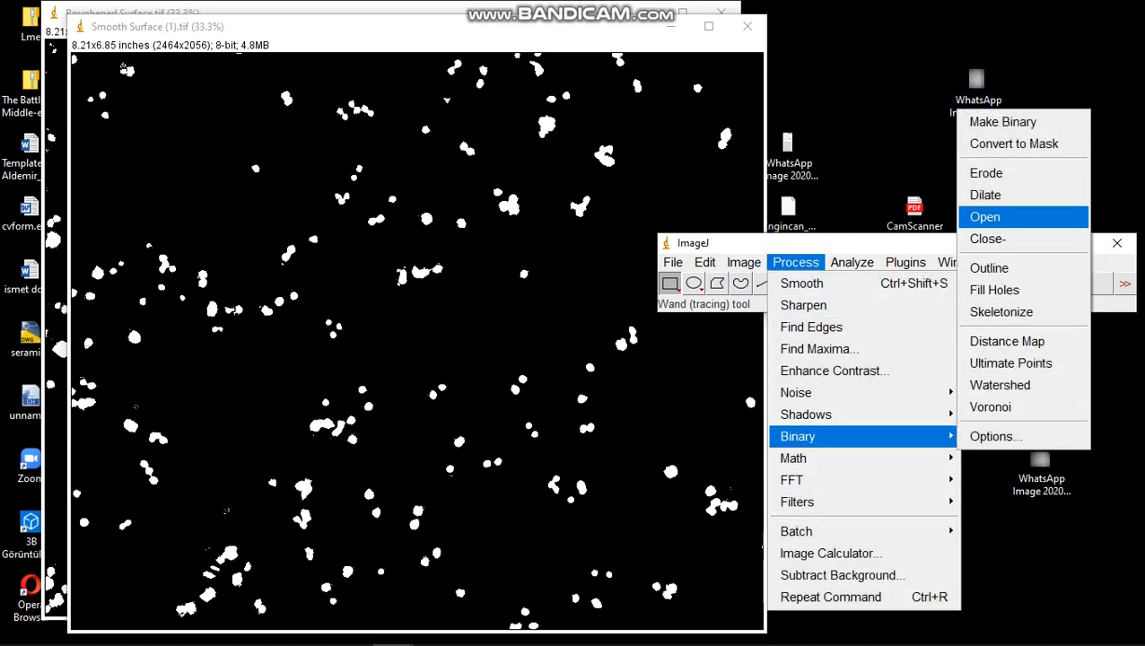
left_click(994, 289)
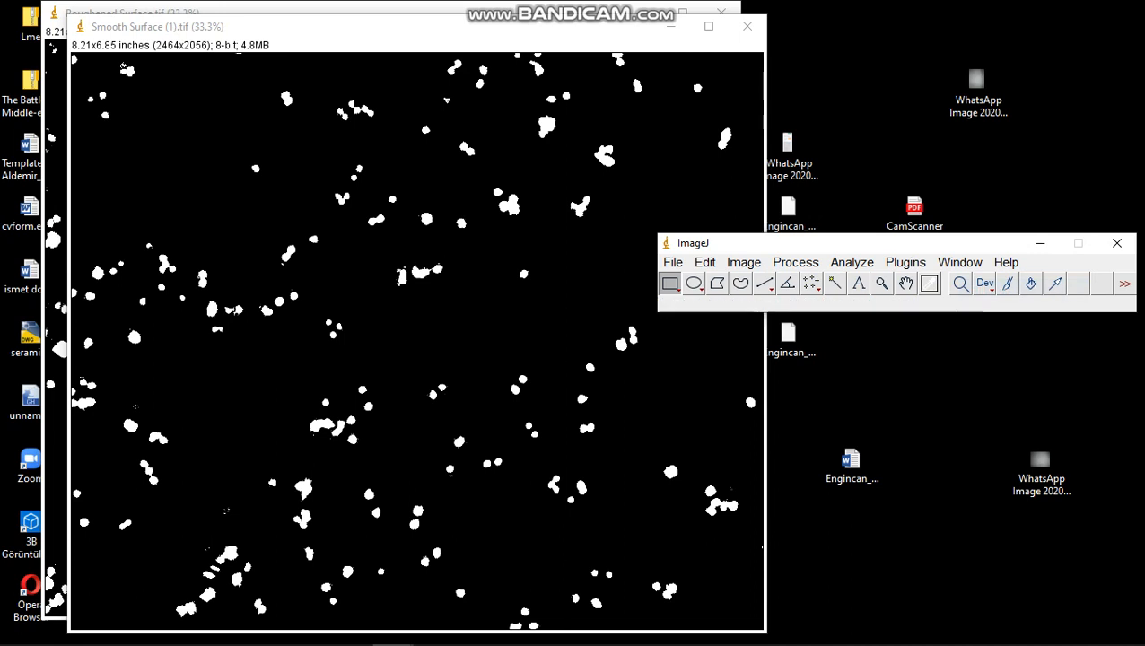
left_click(796, 262)
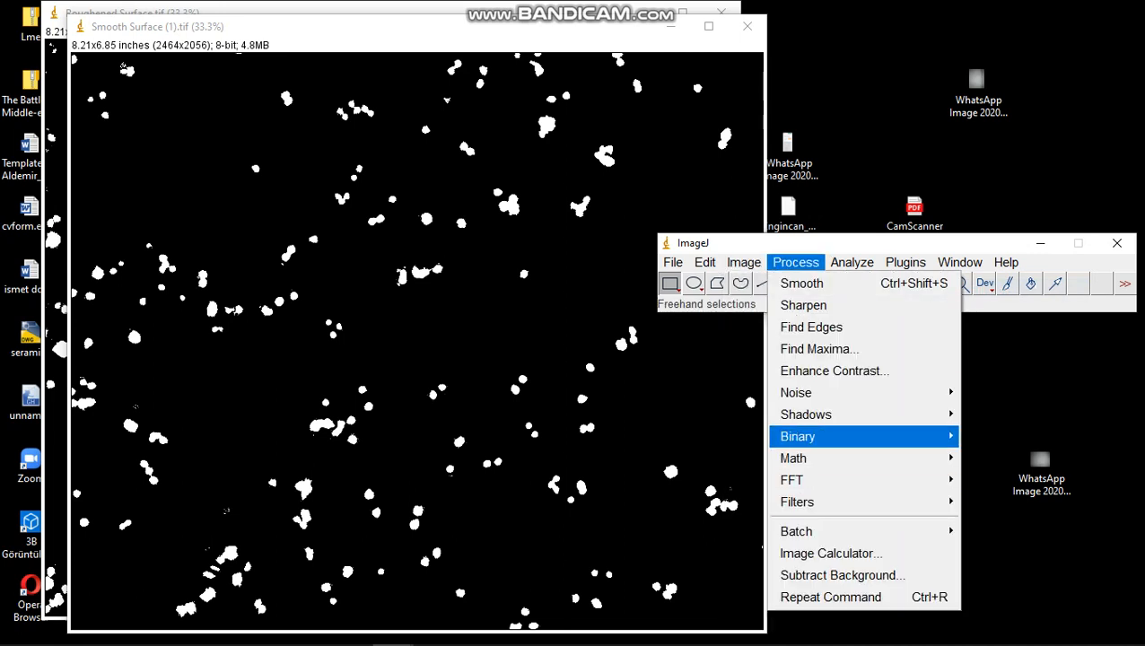
mouse_move(862, 436)
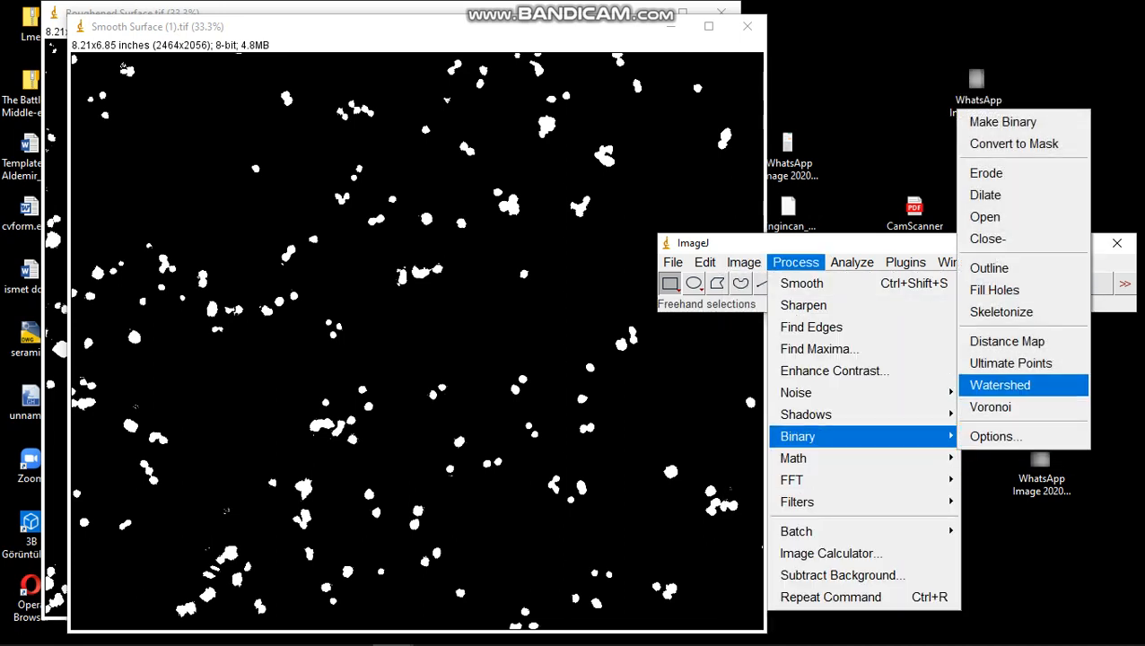
left_click(999, 385)
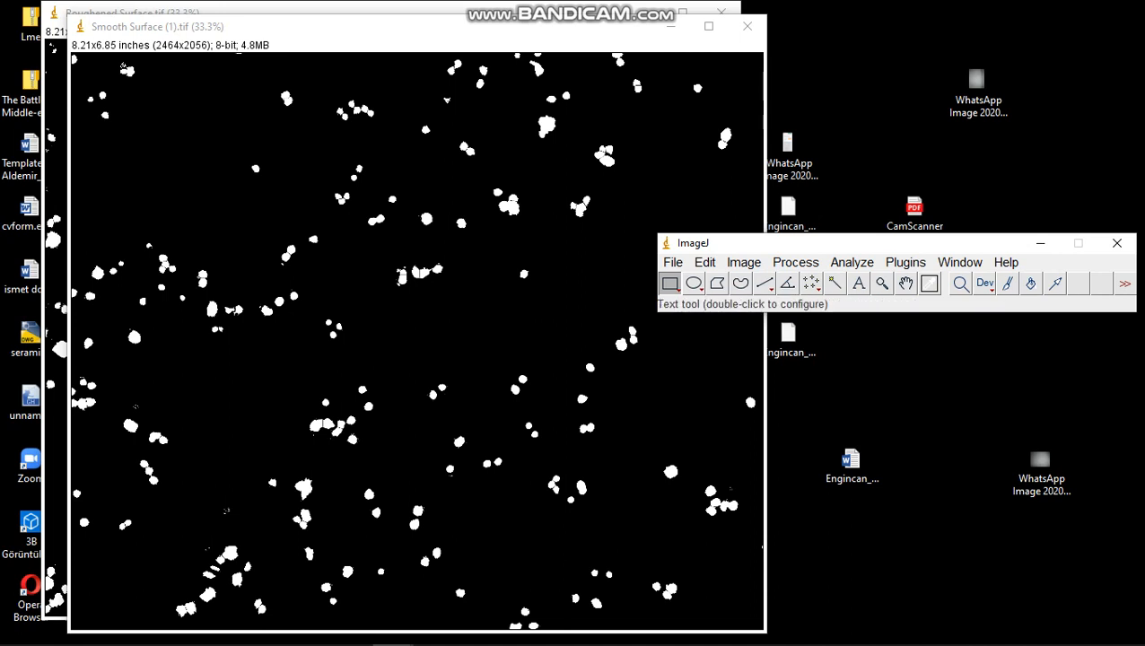
Analyze the Smooth Surface particles at size 120-Infinity in pixel units and circularity 0.00-1.00, showing outlines, displaying results and excluding edge particles
left_click(795, 262)
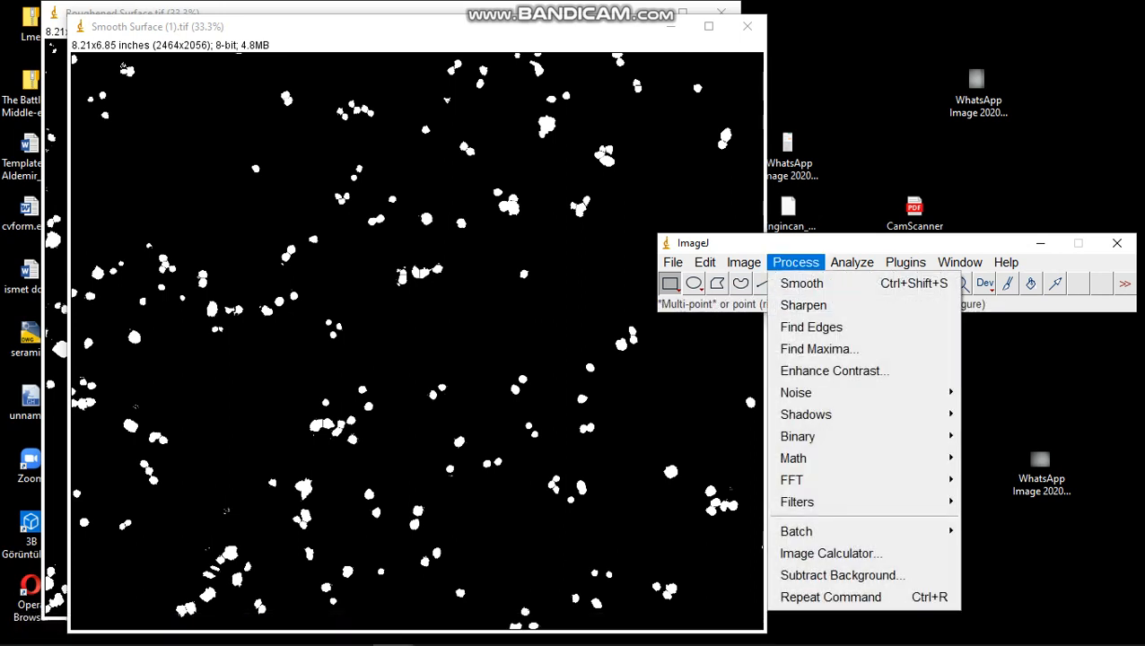
left_click(851, 262)
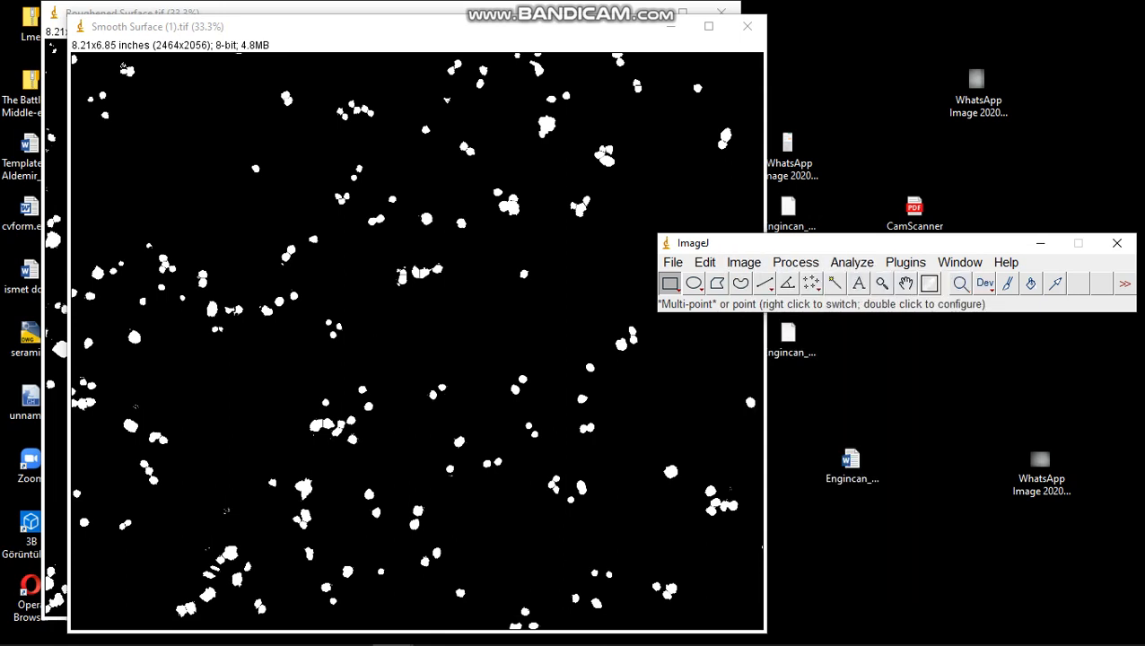
left_click(851, 262)
left_click(889, 305)
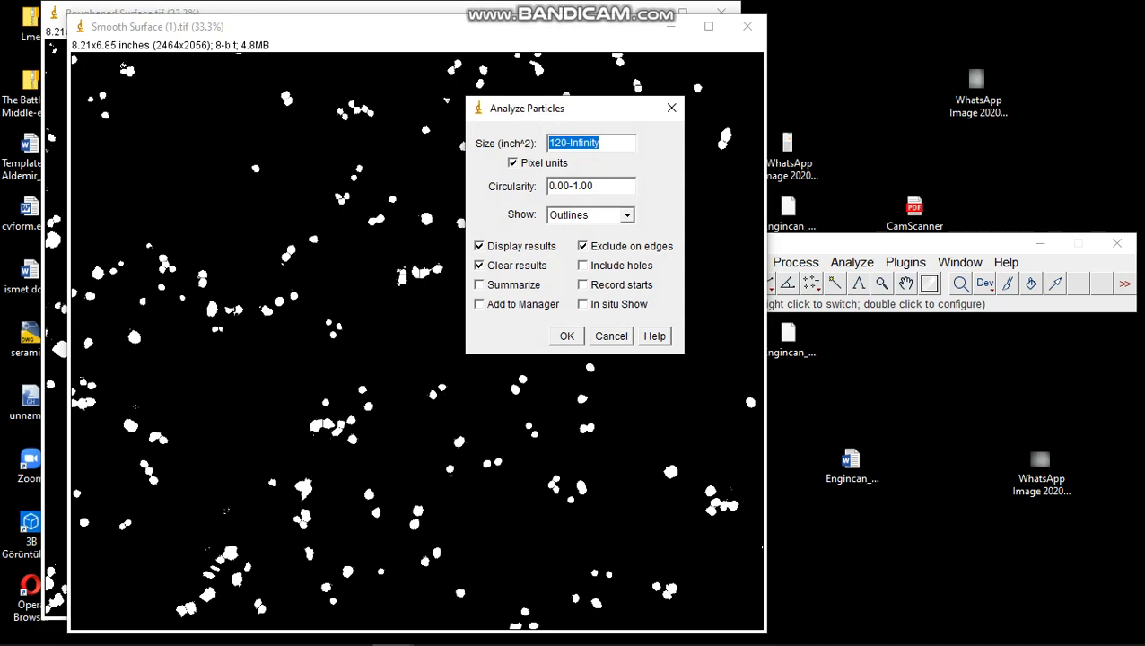
left_click(566, 336)
Spread out the Smooth Surface mask and its outline drawing so the results table stays uncovered, and minimize the Roughened Surface image
mouse_move(359, 27)
left_mouse_down()
mouse_move(384, 43)
mouse_move(687, 19)
mouse_move(700, 32)
mouse_move(680, 637)
mouse_move(713, 326)
mouse_move(646, 330)
left_mouse_up()
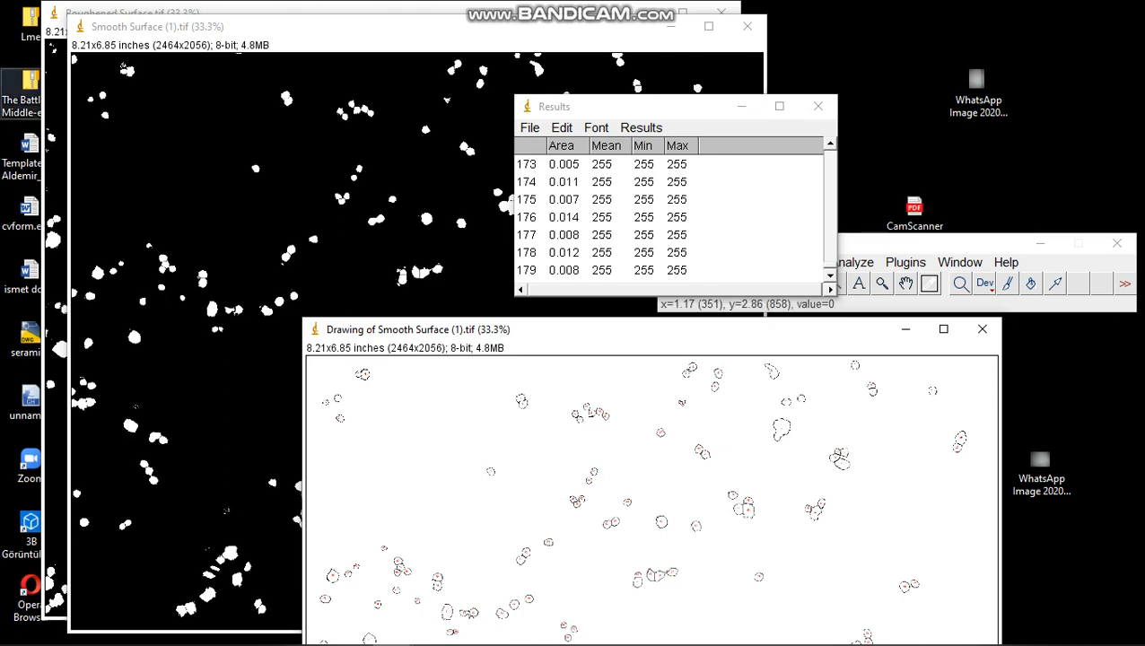
left_click_drag(269, 27, 282, 544)
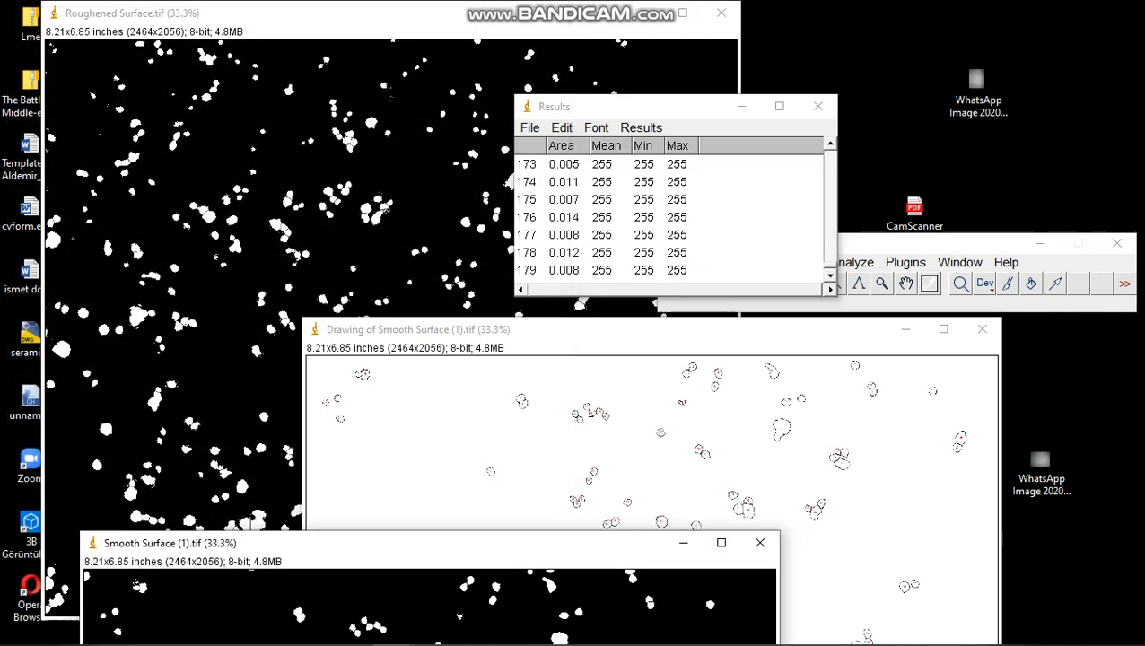
mouse_move(449, 330)
left_mouse_down()
mouse_move(544, 185)
mouse_move(285, 197)
mouse_move(270, 518)
mouse_move(534, 184)
mouse_move(521, 107)
left_mouse_up()
left_click(644, 12)
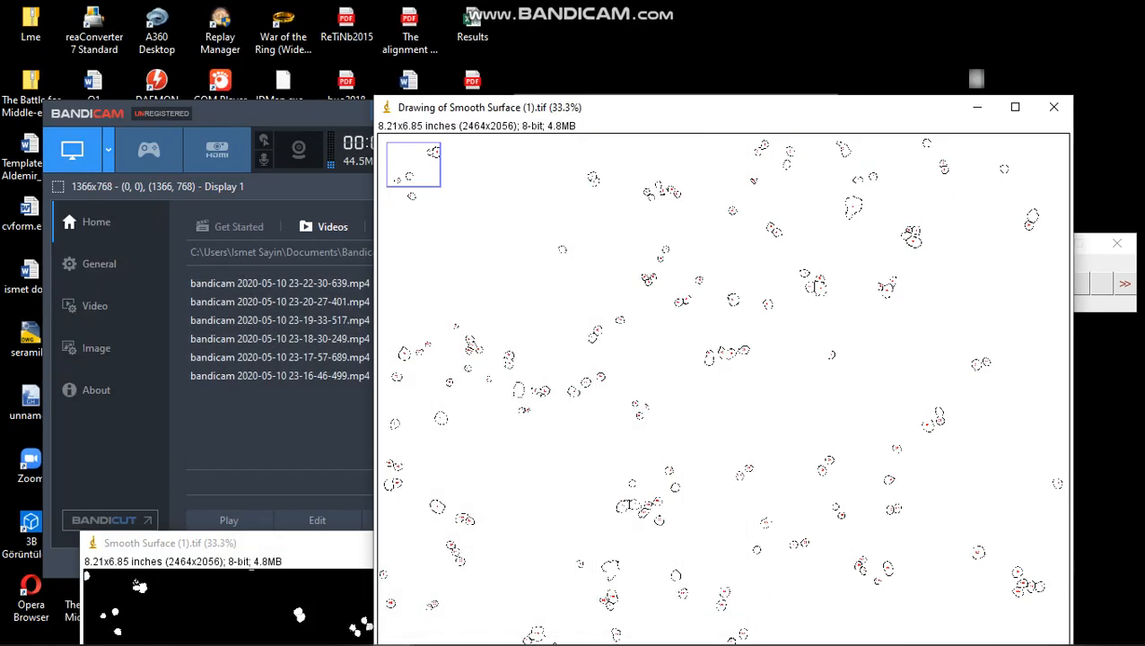
Move the Smooth Surface outline drawing up so the whole image can be viewed, and minimize it
left_click(296, 544)
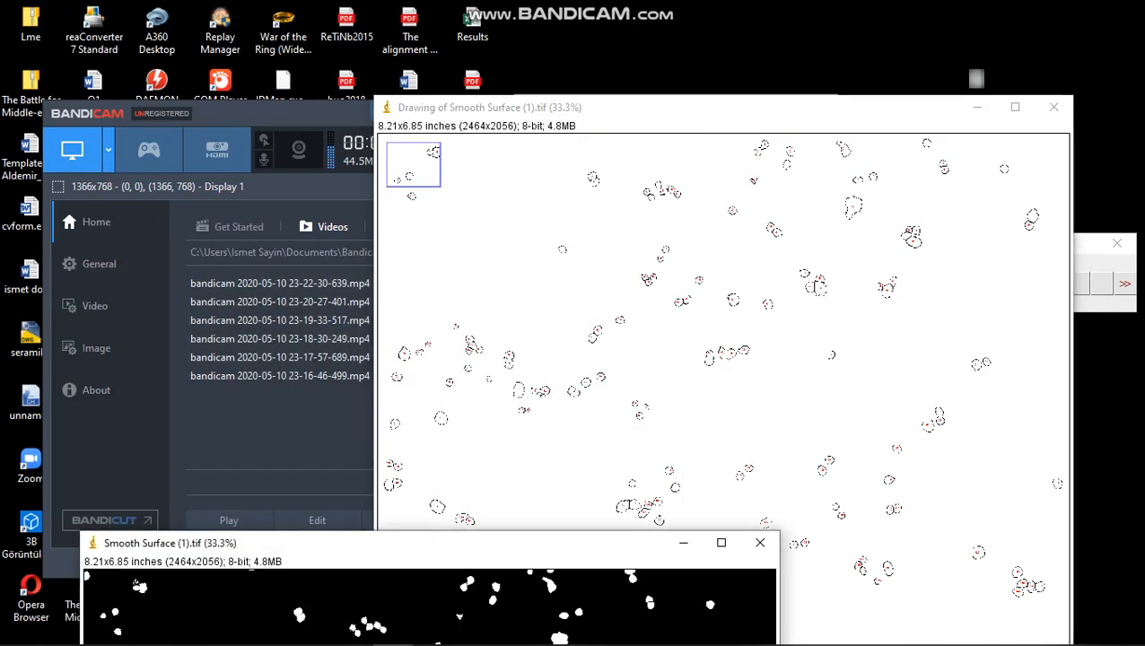
left_click(472, 29)
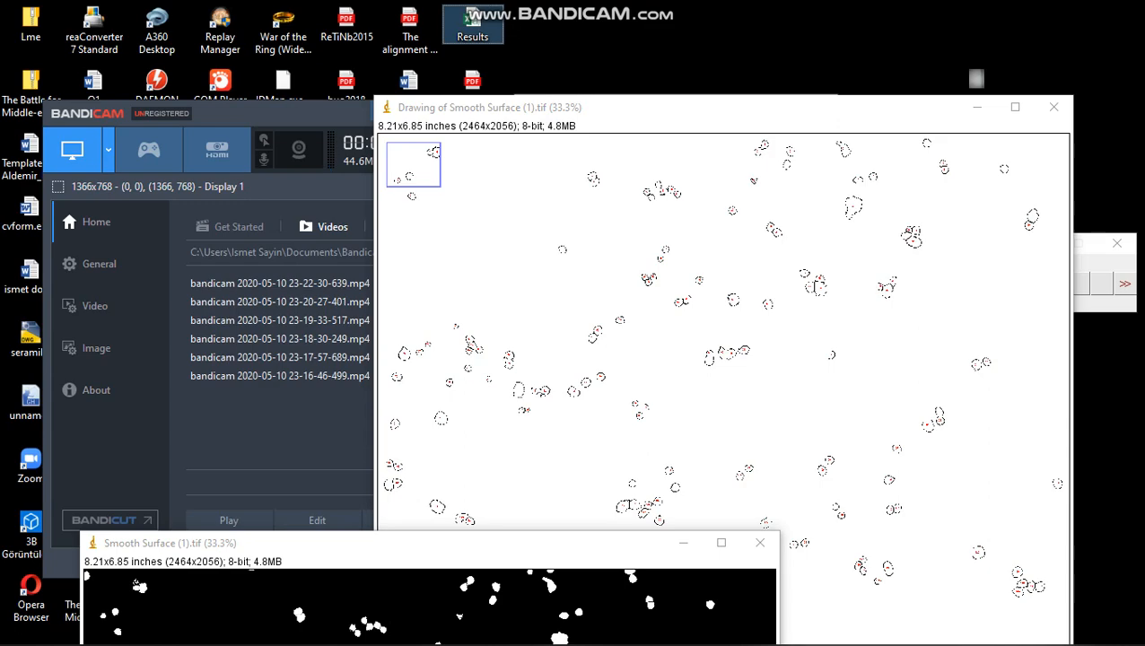
mouse_move(556, 107)
left_mouse_down()
mouse_move(289, 133)
mouse_move(348, 68)
mouse_move(639, 421)
mouse_move(483, 198)
mouse_move(417, 417)
mouse_move(420, 85)
mouse_move(379, 33)
mouse_move(212, 42)
mouse_move(258, 36)
left_mouse_up()
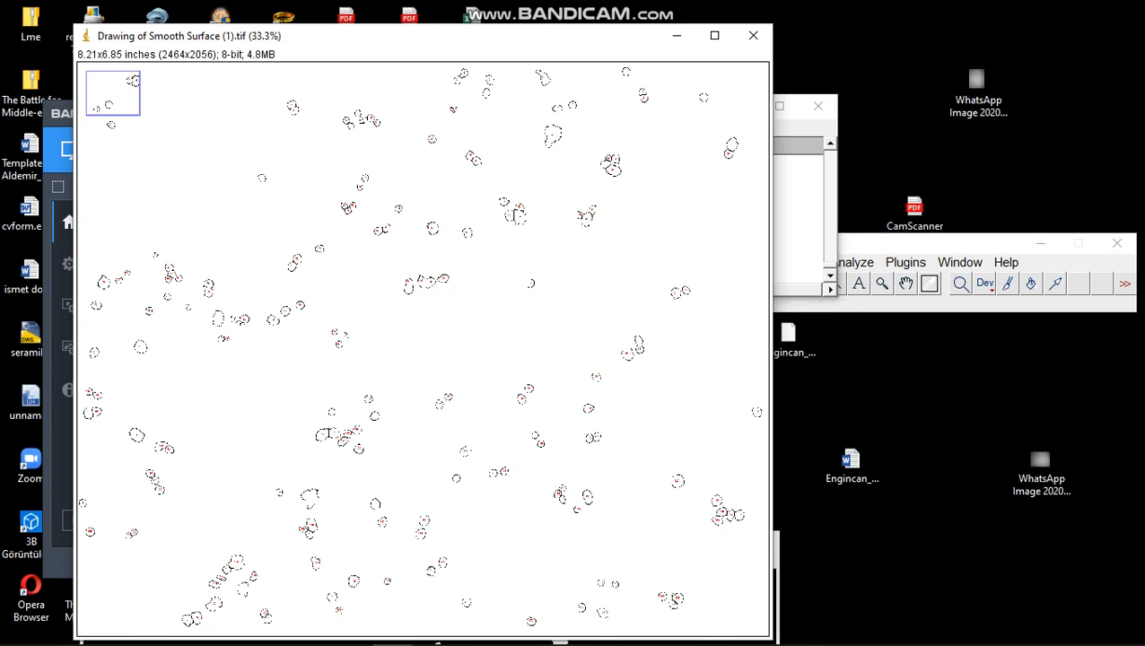
left_click(676, 36)
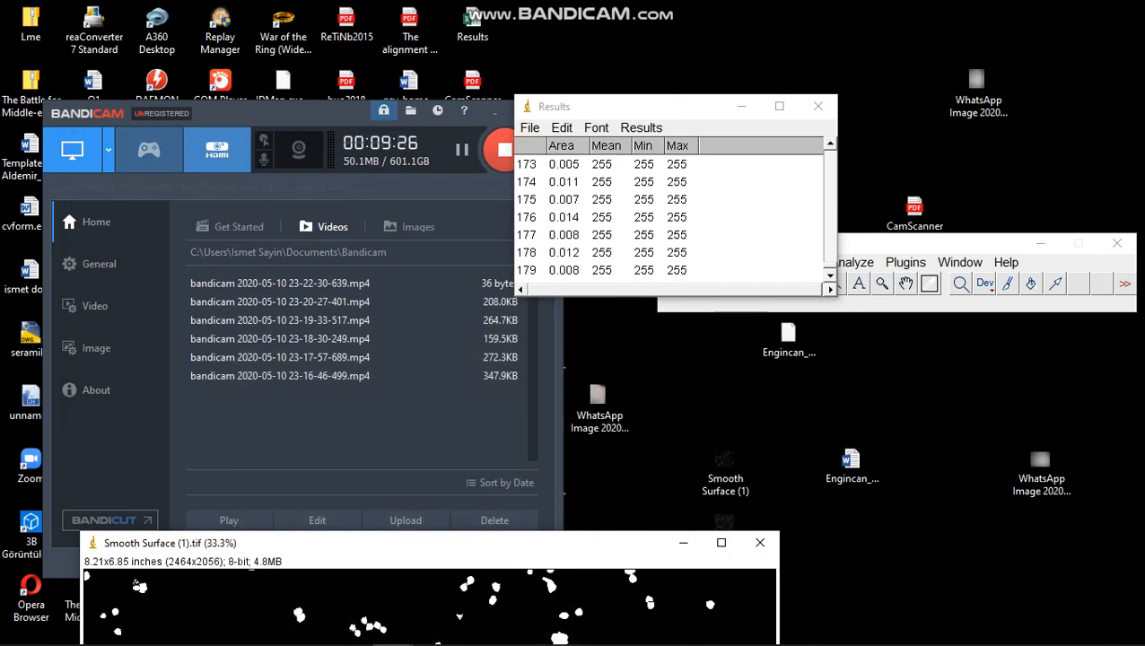